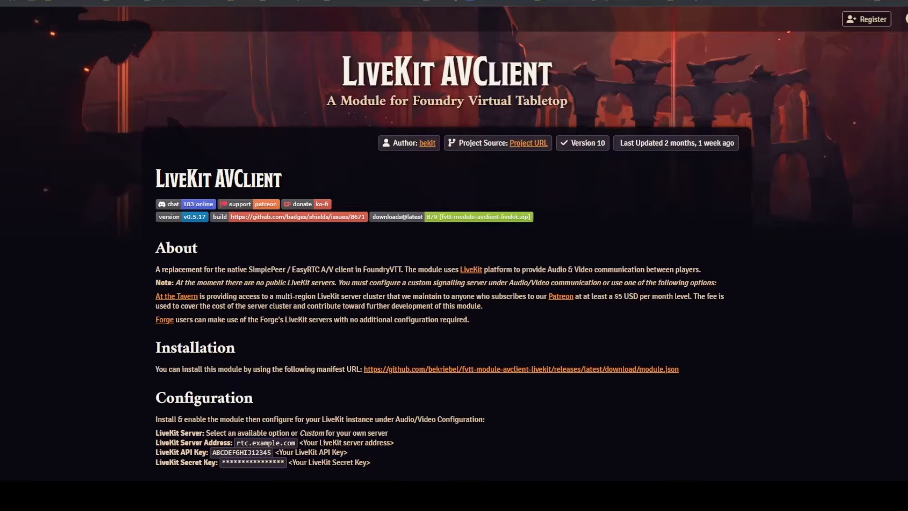
Step: Review the LiveKit AVClient module page's About, Installation and Configuration sections, including the server address, API key and secret key settings
scroll(454, 256, "down", 4)
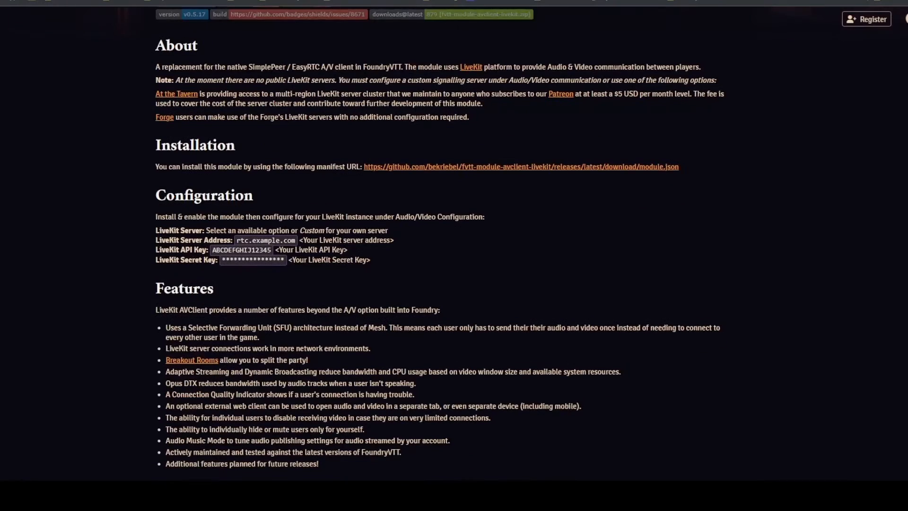
scroll(454, 255, "up", 3)
scroll(454, 255, "down", 1)
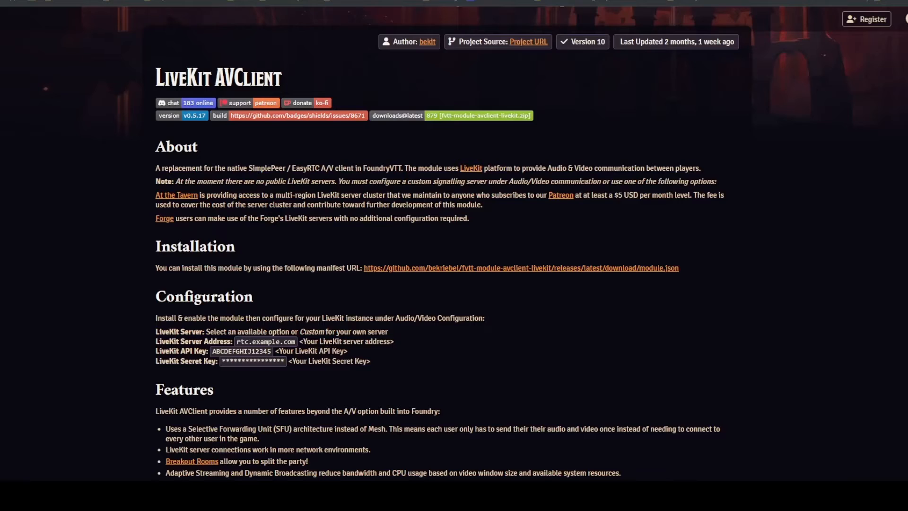
scroll(454, 255, "down", 2)
scroll(454, 256, "down", 2)
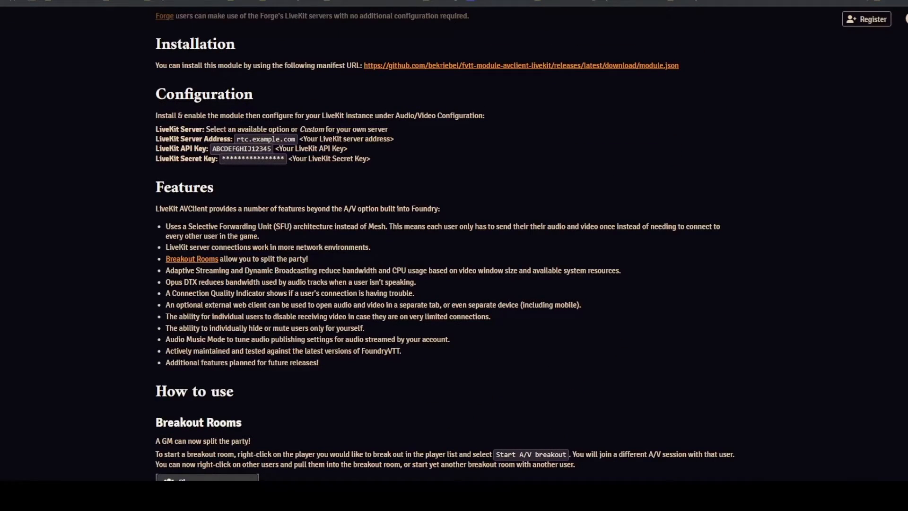
scroll(454, 256, "up", 2)
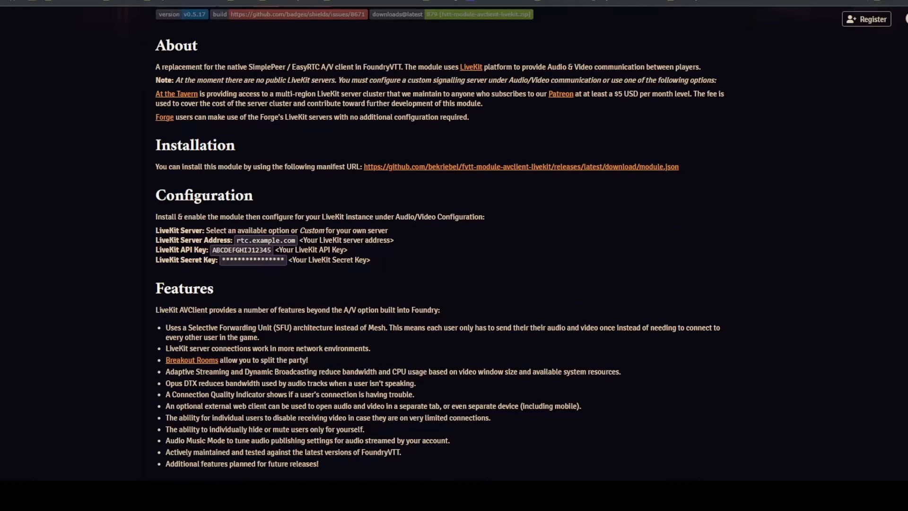
left_click_drag(372, 260, 174, 209)
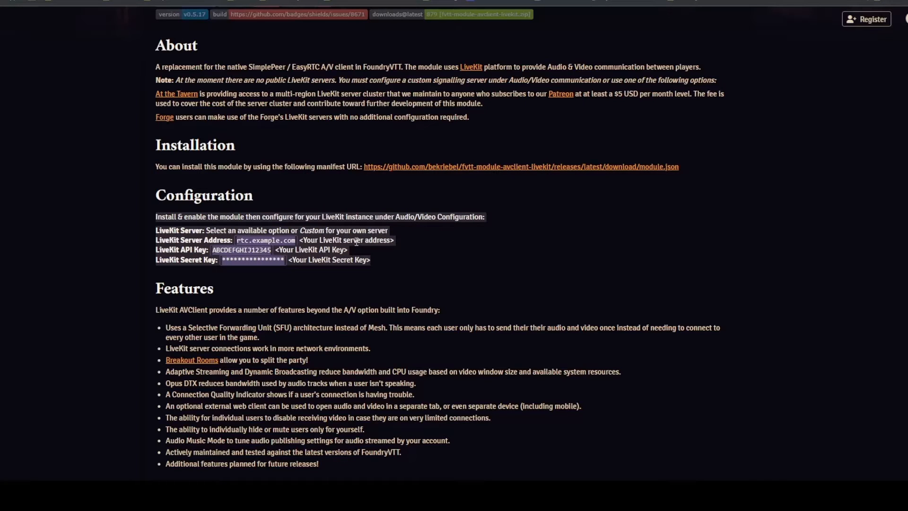
left_click(306, 241)
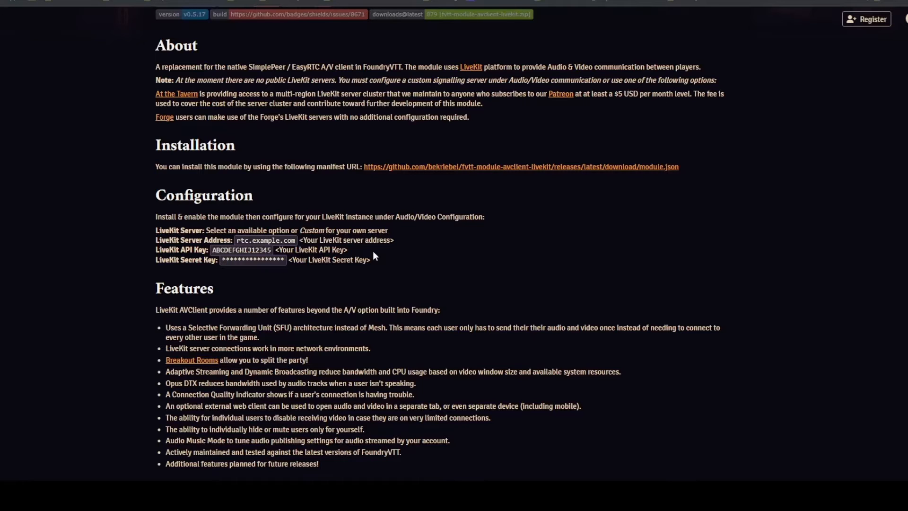
scroll(211, 309, "up", 4)
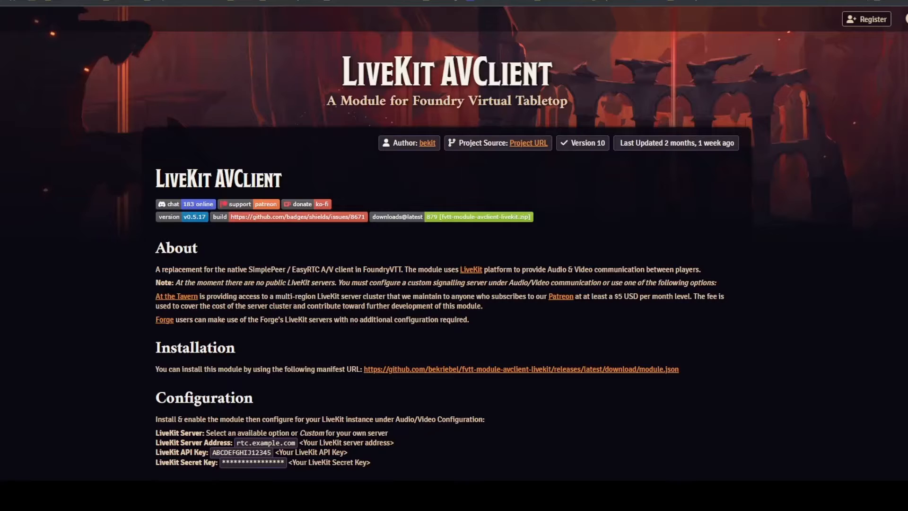
Step: Examine the module page's features, breakout room instructions and the guides for running your own LiveKit server
scroll(440, 256, "down", 8)
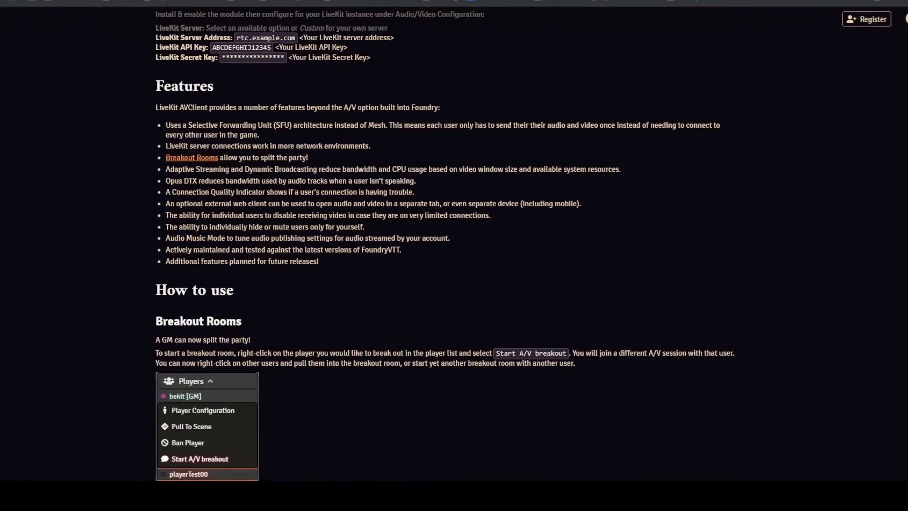
scroll(444, 255, "down", 4)
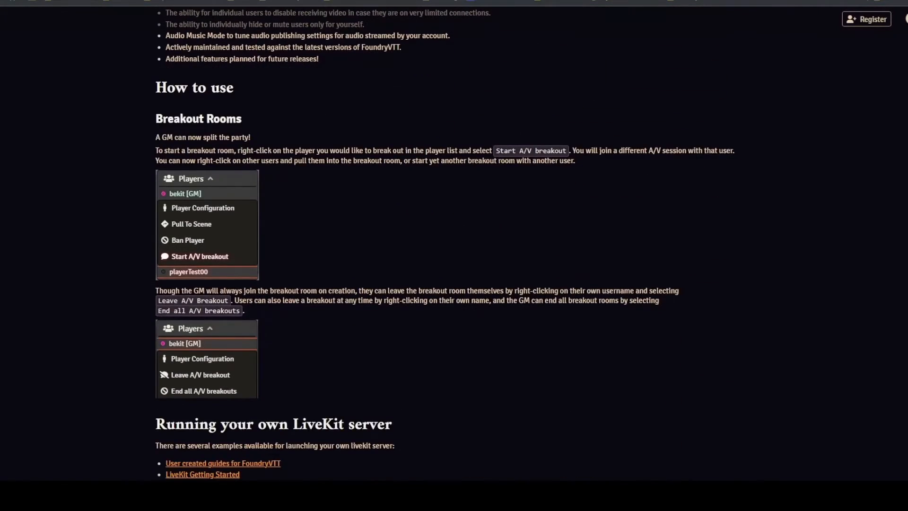
scroll(445, 256, "down", 2)
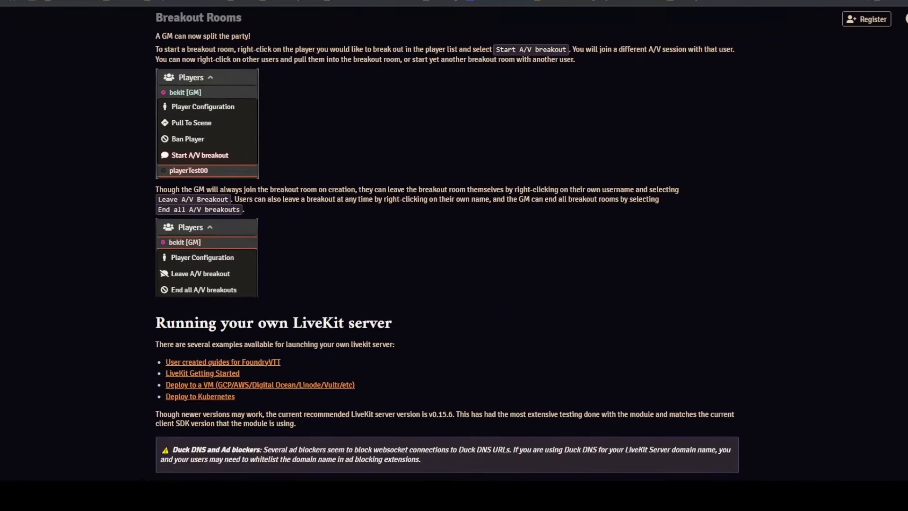
scroll(444, 255, "down", 2)
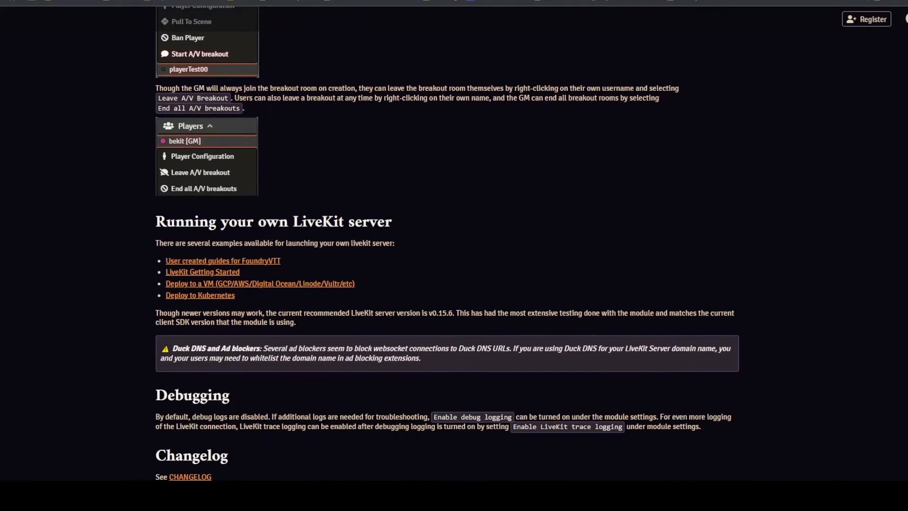
scroll(444, 256, "down", 2)
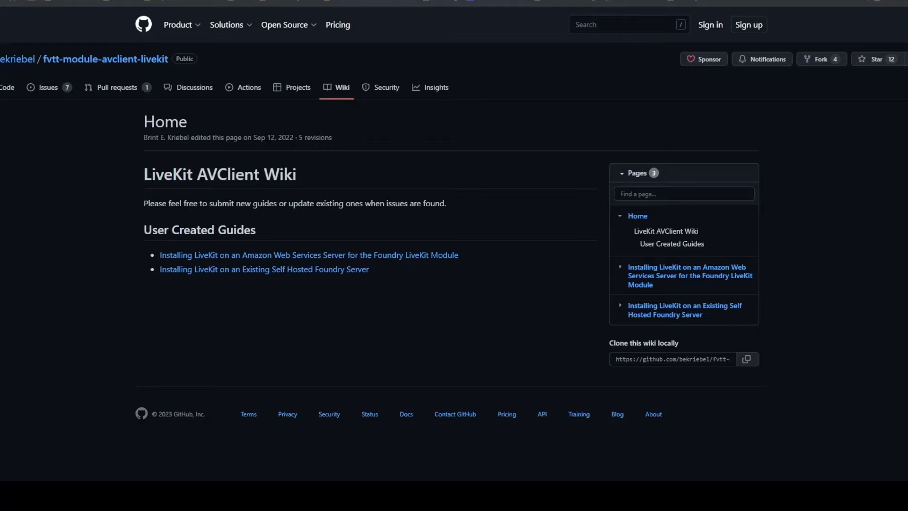
Step: Open the wiki guide on installing LiveKit on an existing self-hosted Foundry server and examine its setup sections from subdomains to module installation
left_click(265, 1)
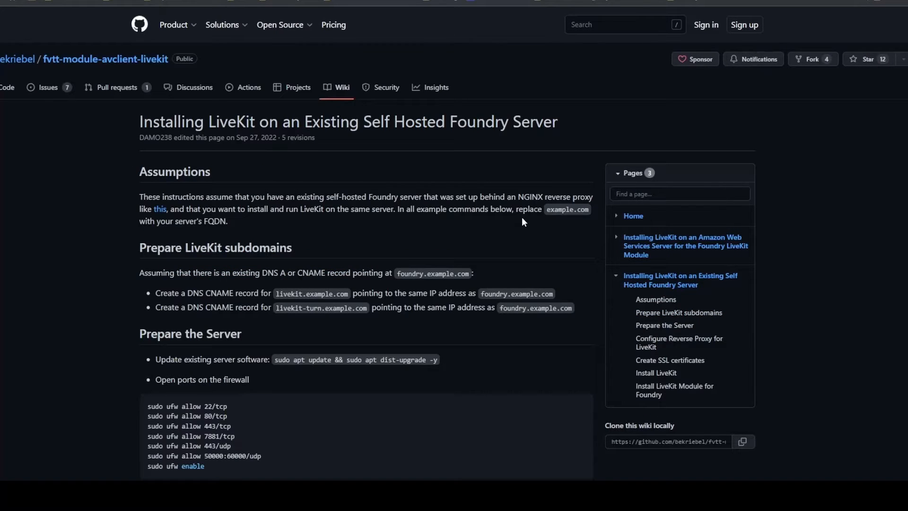
scroll(521, 222, "down", 2)
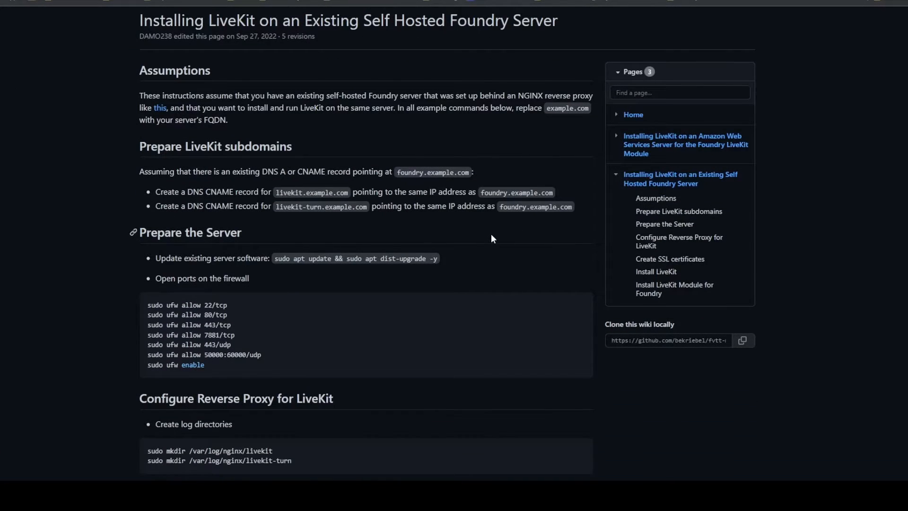
scroll(491, 235, "down", 2)
scroll(492, 237, "down", 2)
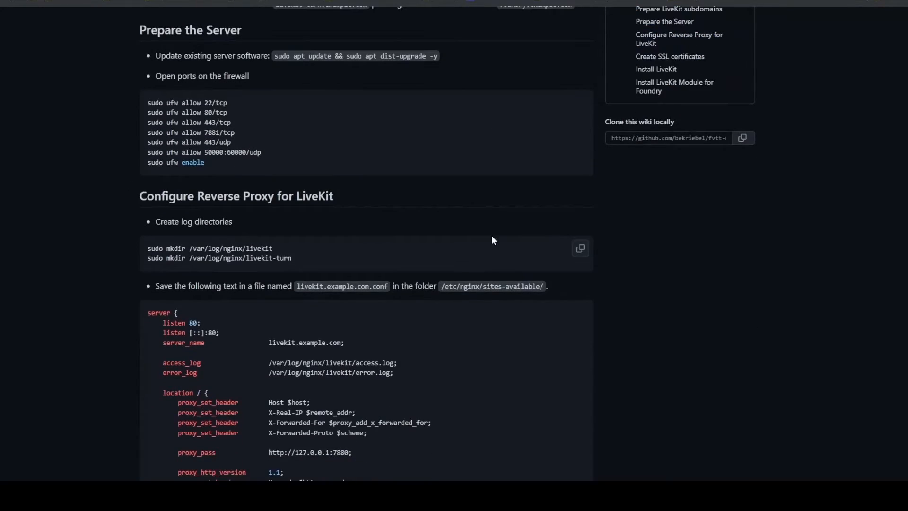
scroll(491, 237, "down", 4)
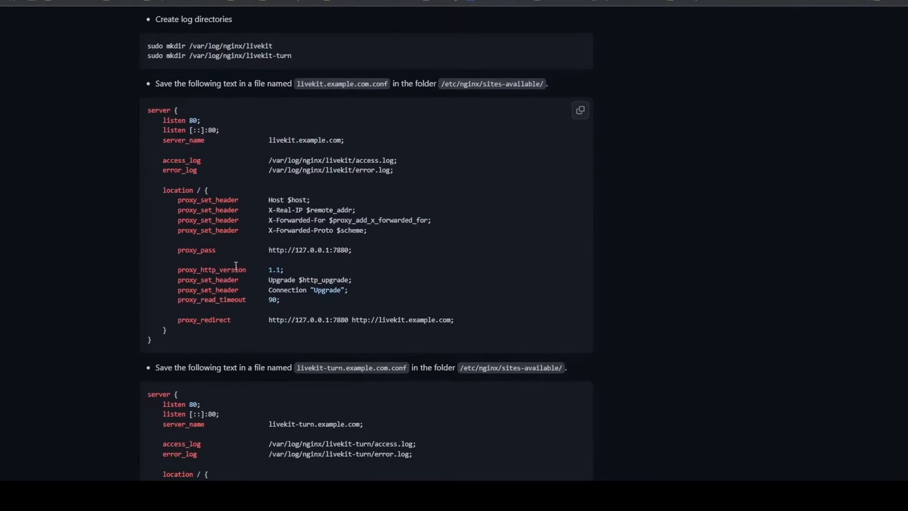
scroll(255, 239, "down", 4)
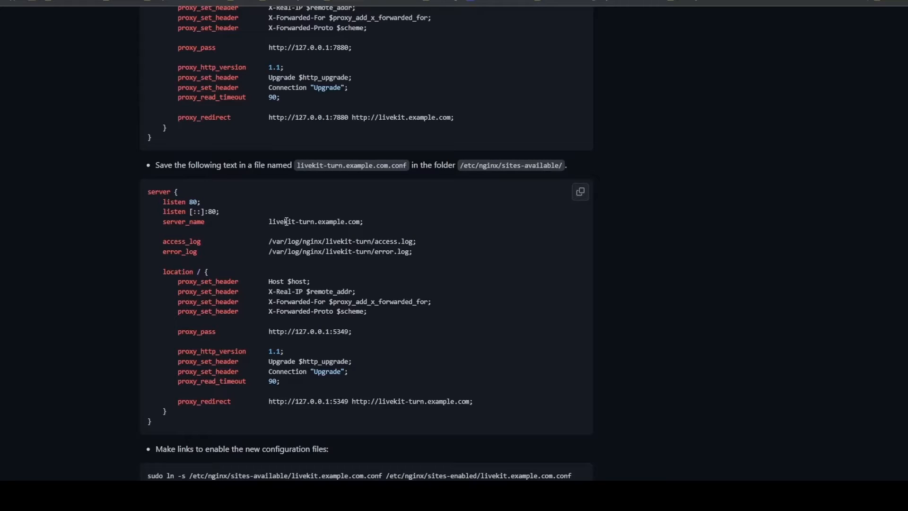
scroll(287, 223, "down", 4)
scroll(291, 224, "down", 6)
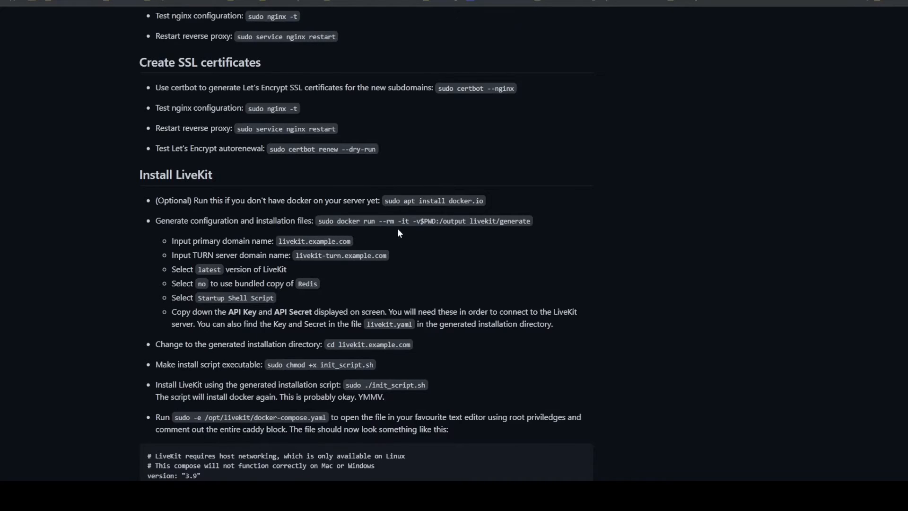
scroll(397, 228, "down", 8)
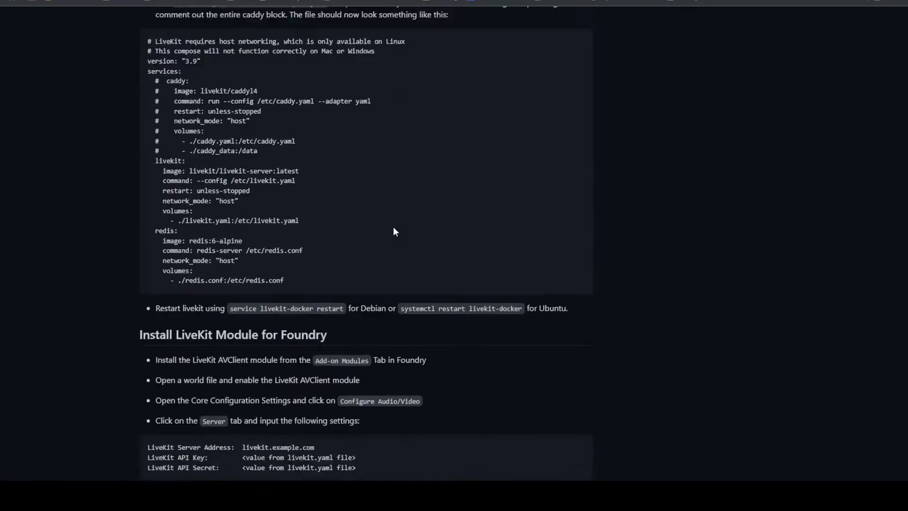
scroll(393, 226, "down", 3)
scroll(391, 225, "up", 20)
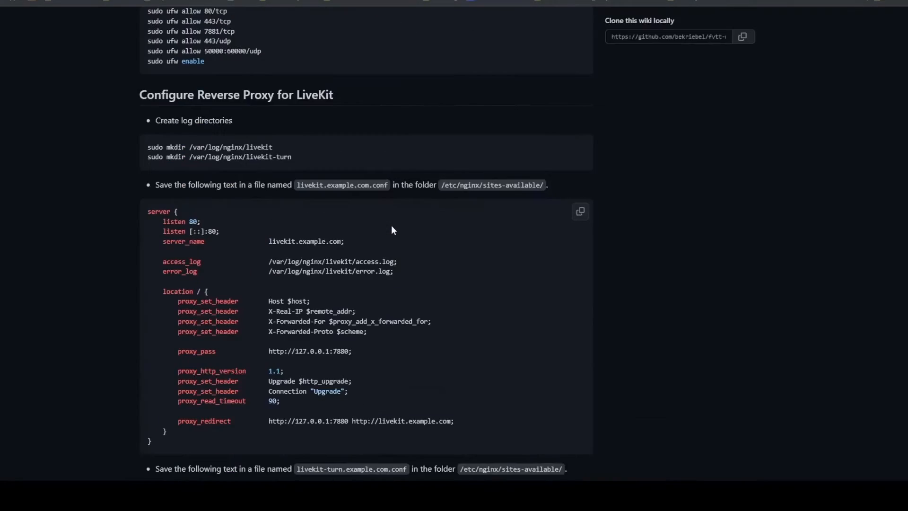
scroll(391, 230, "up", 8)
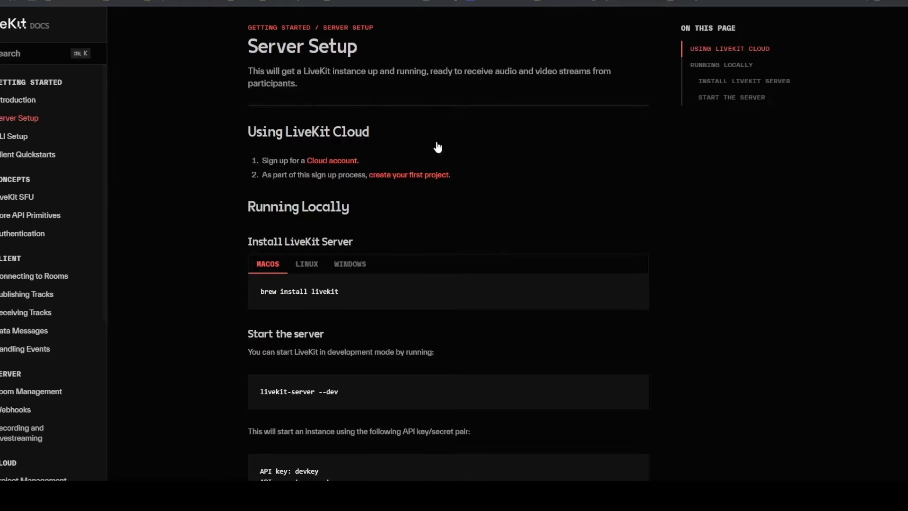
Step: Show the Windows installation instructions for the LiveKit server on the Server Setup page
left_click(361, 265)
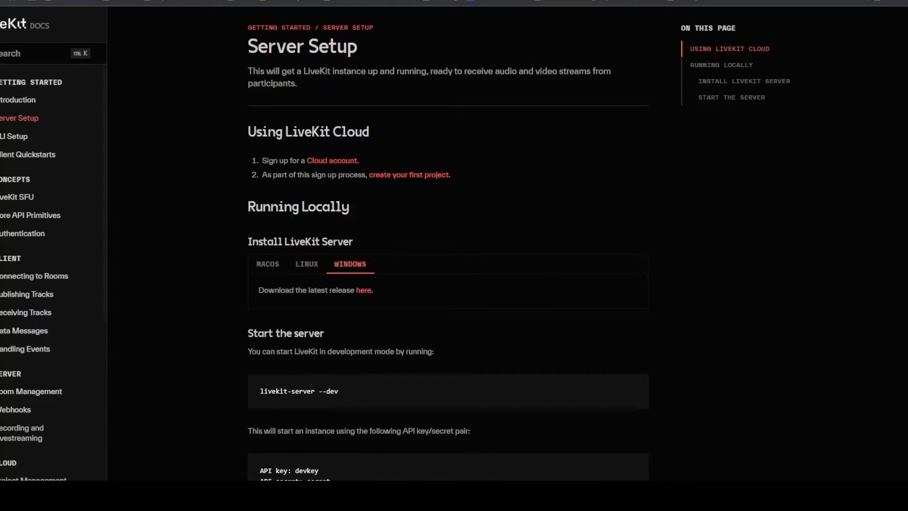
Step: Switch to the LiveKit Cloud page, get started for free and accept the terms of service
key("ctrl+Tab")
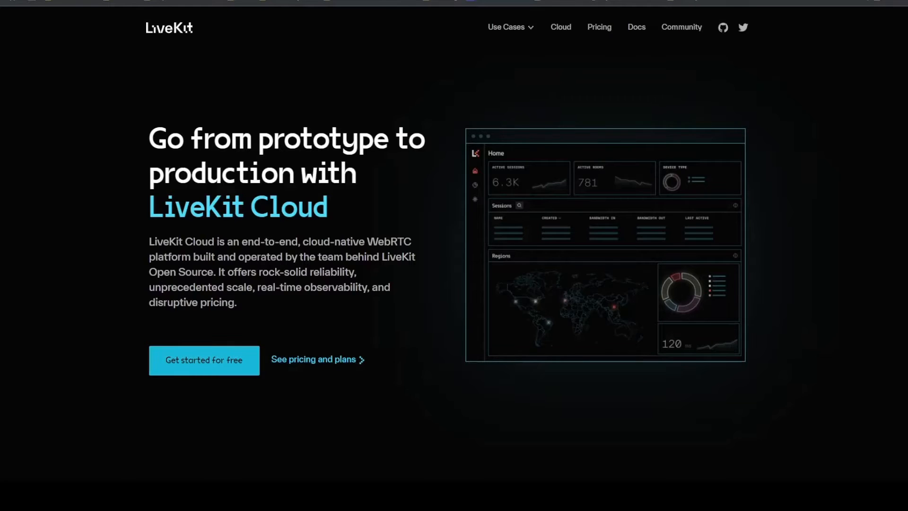
left_click(212, 364)
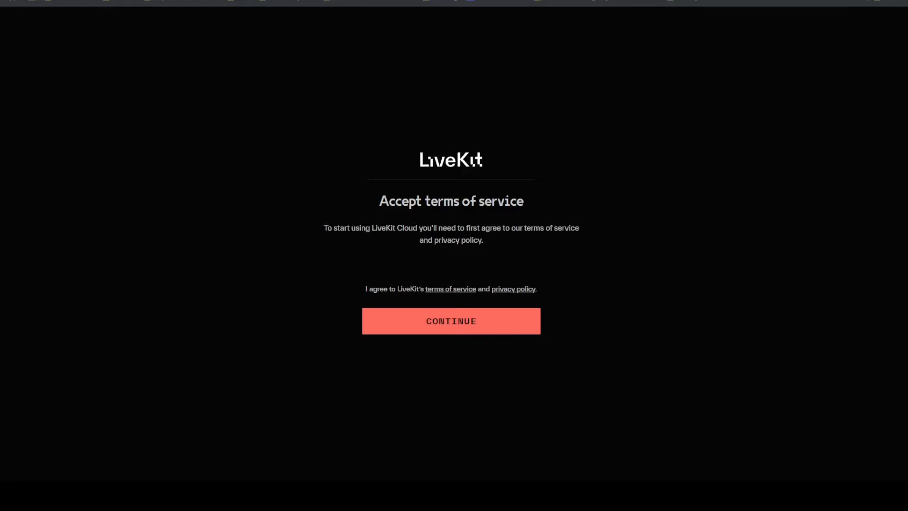
left_click(451, 321)
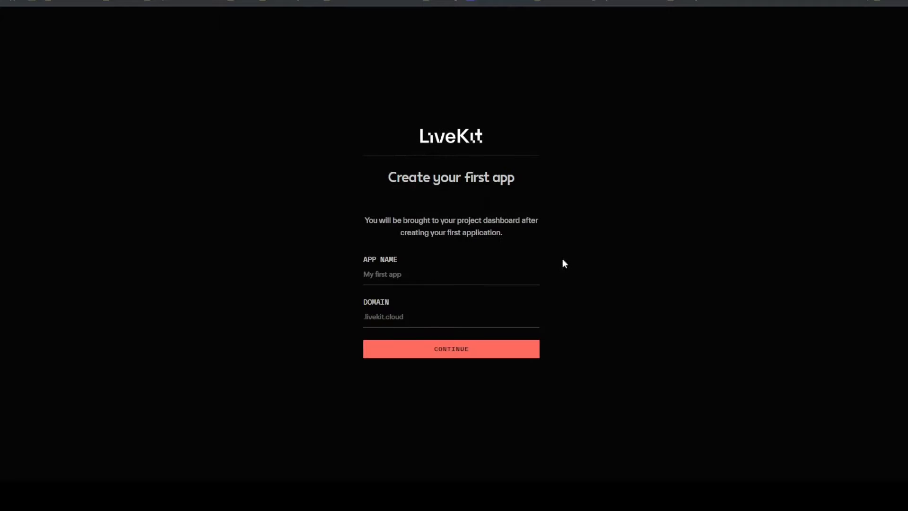
Step: Create the first app with the name "Foundry a/v server" and the domain "foundryvttav"
left_click(388, 274)
type("Flowe")
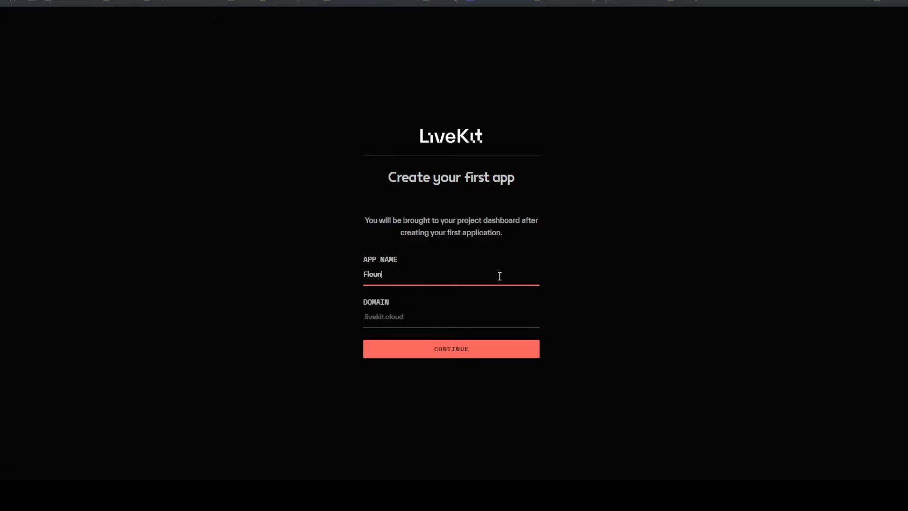
key("BackSpace")
key("BackSpace")
key("BackSpace")
key("BackSpace")
type("oundry a/v server")
left_click(415, 318)
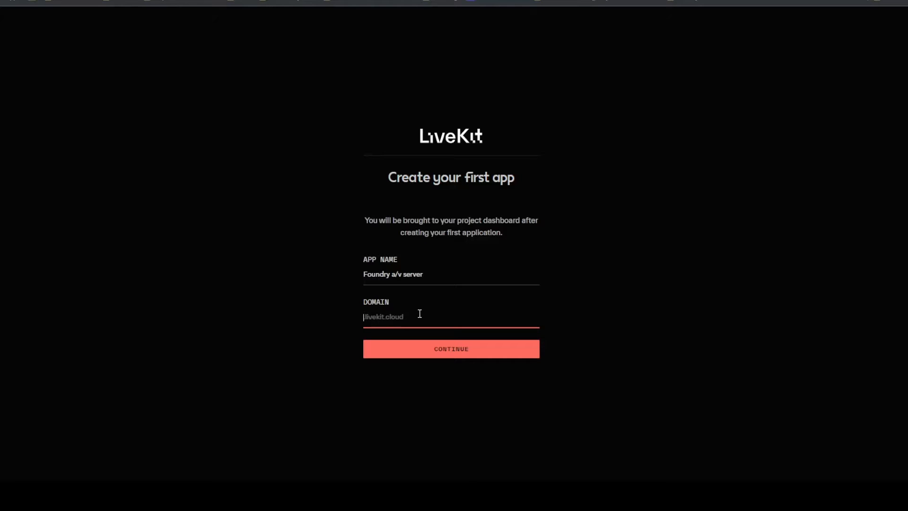
type("foundryvttav")
left_click(450, 348)
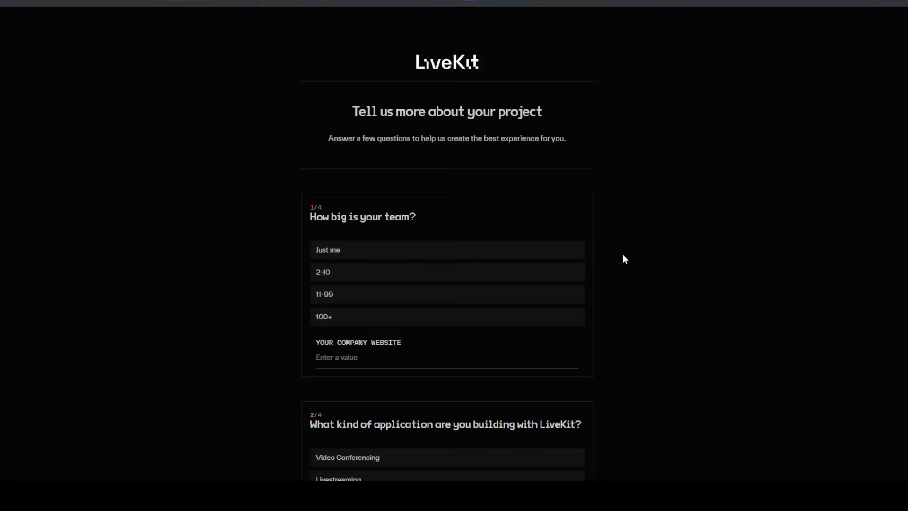
Step: Answer the project questionnaire with "Just me" as team size and "Video Conferencing" as the application type
scroll(623, 256, "down", 2)
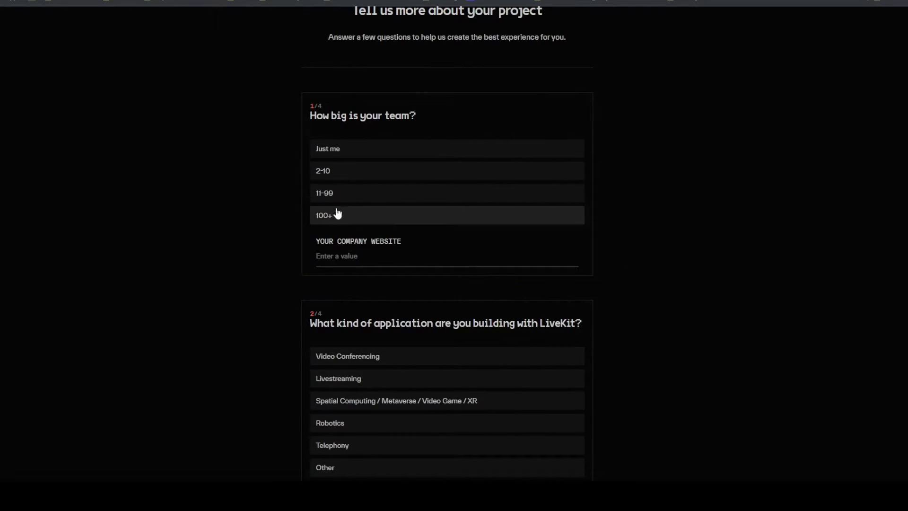
left_click(341, 149)
scroll(504, 258, "down", 4)
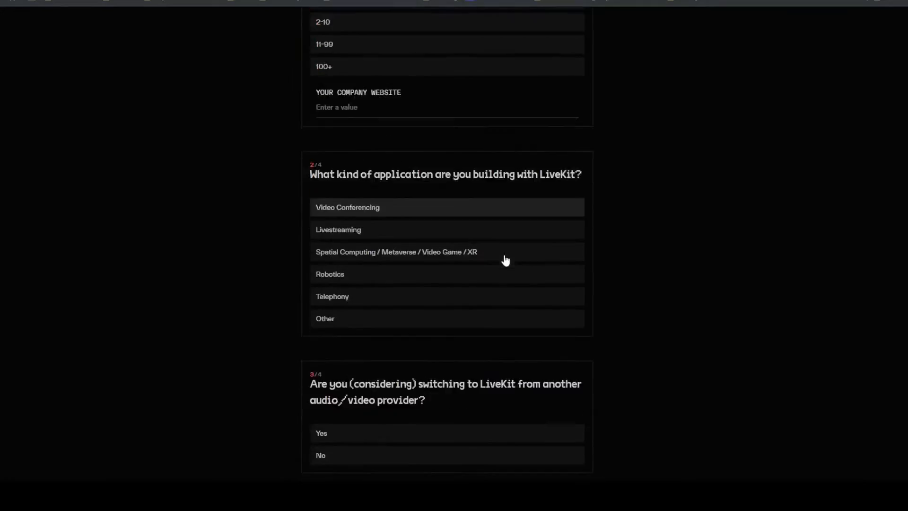
left_click(385, 158)
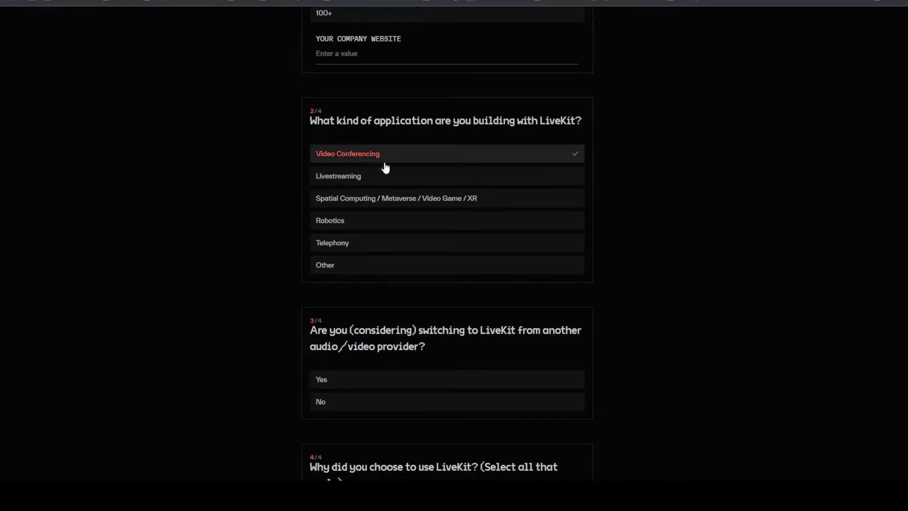
Step: Answer "No" to switching from another audio/video provider and choose "Ease of use" as the reason for using LiveKit
scroll(378, 386, "down", 2)
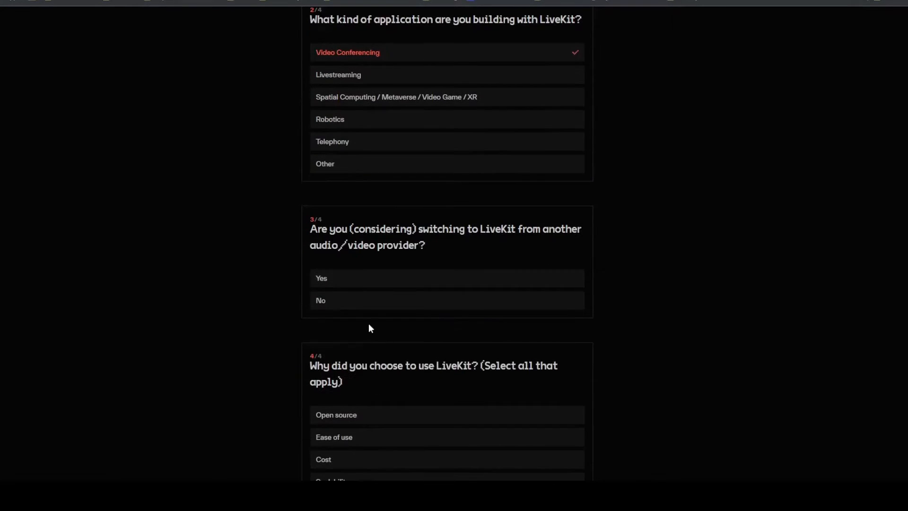
left_click(339, 302)
left_click(354, 282)
scroll(379, 312, "down", 2)
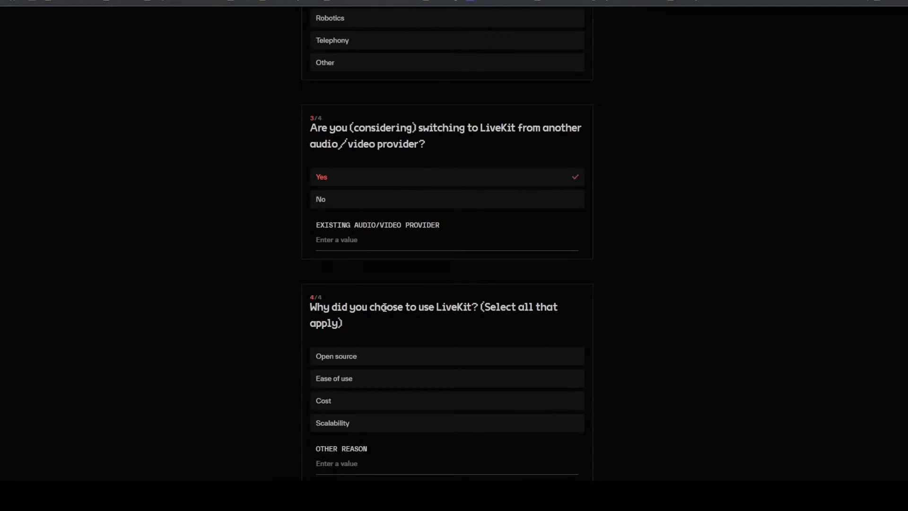
left_click(356, 204)
scroll(384, 274, "down", 1)
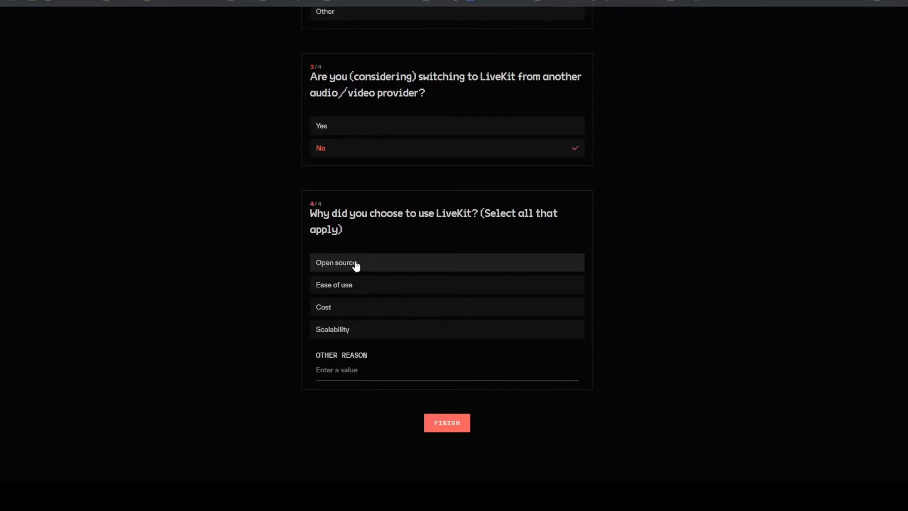
left_click(350, 286)
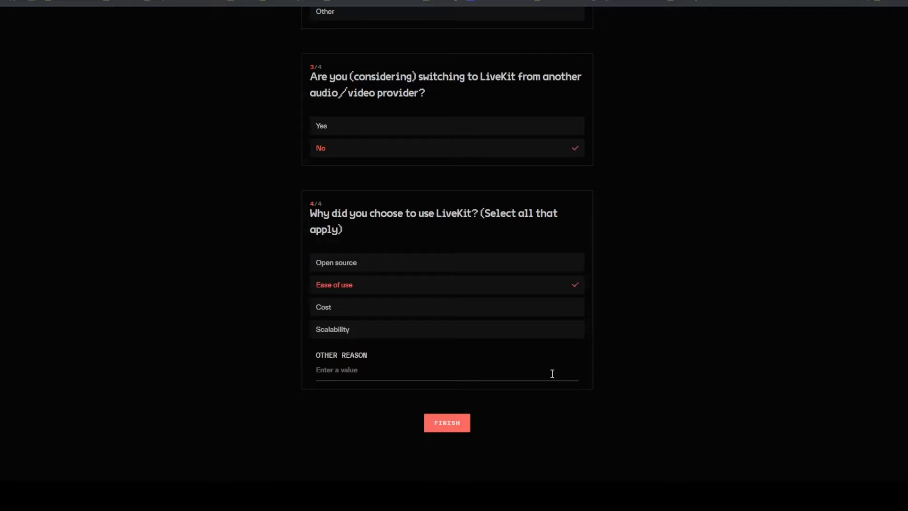
Step: Submit the completed project questionnaire and look over the module page's section on running your own LiveKit server
left_click(457, 423)
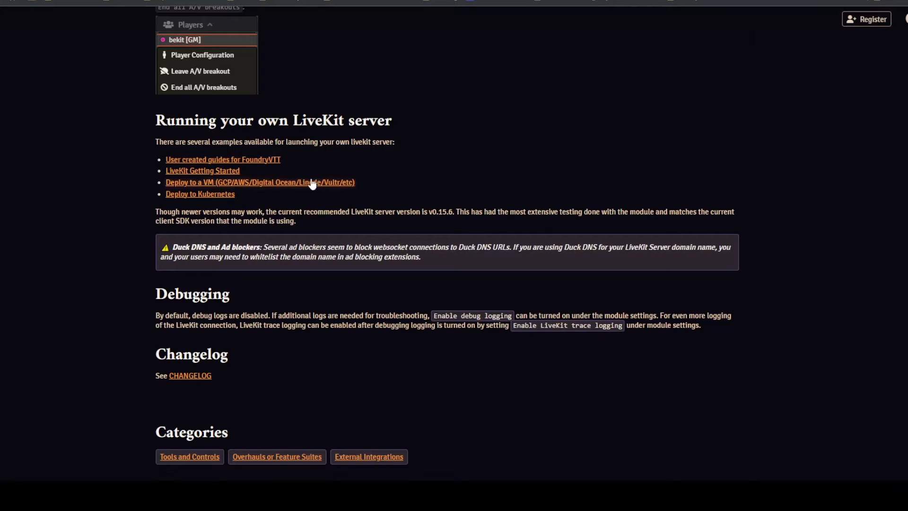
scroll(345, 125, "up", 6)
scroll(346, 127, "up", 2)
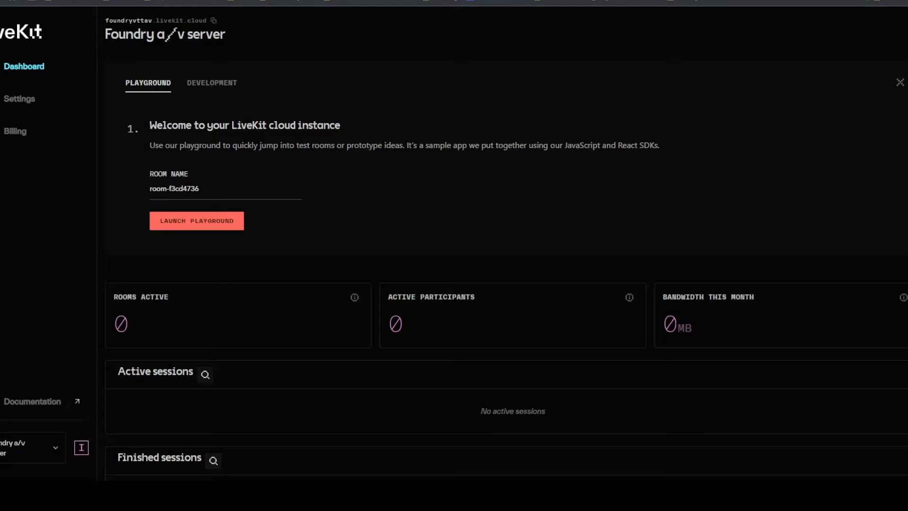
Step: Generate a new API key described as "foundrya/v" in the project settings and close the generated key details
left_click(21, 100)
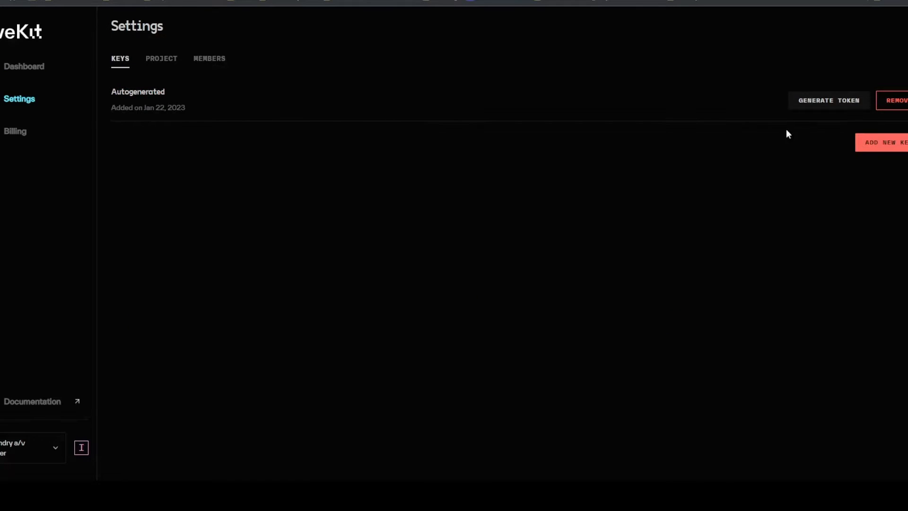
left_click(889, 148)
left_click(359, 248)
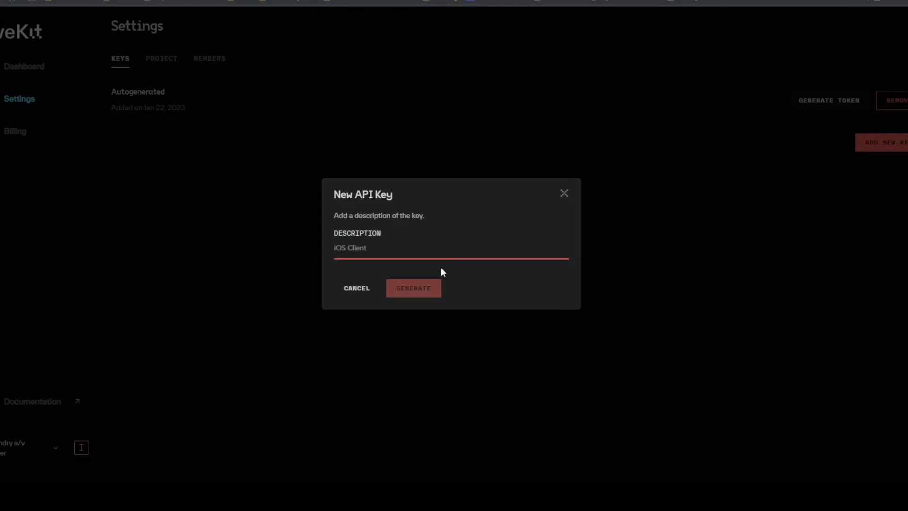
type("foundrya/v")
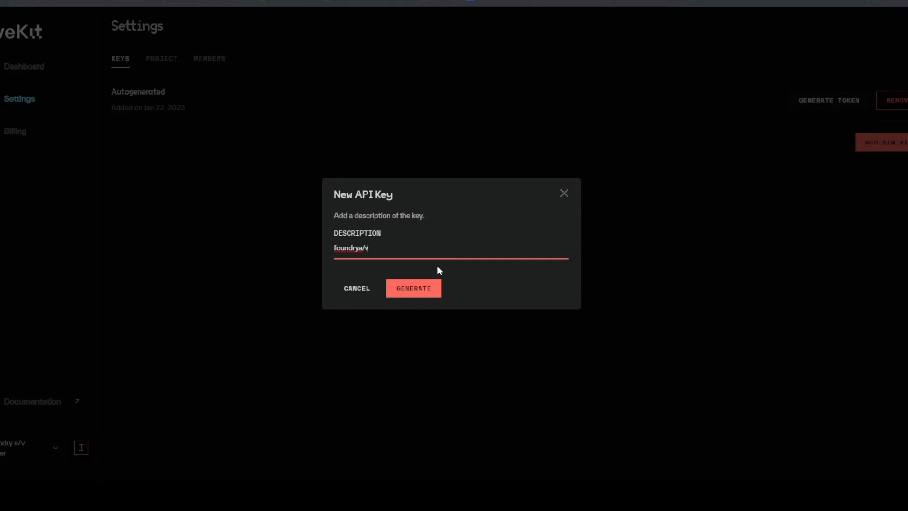
left_click(414, 288)
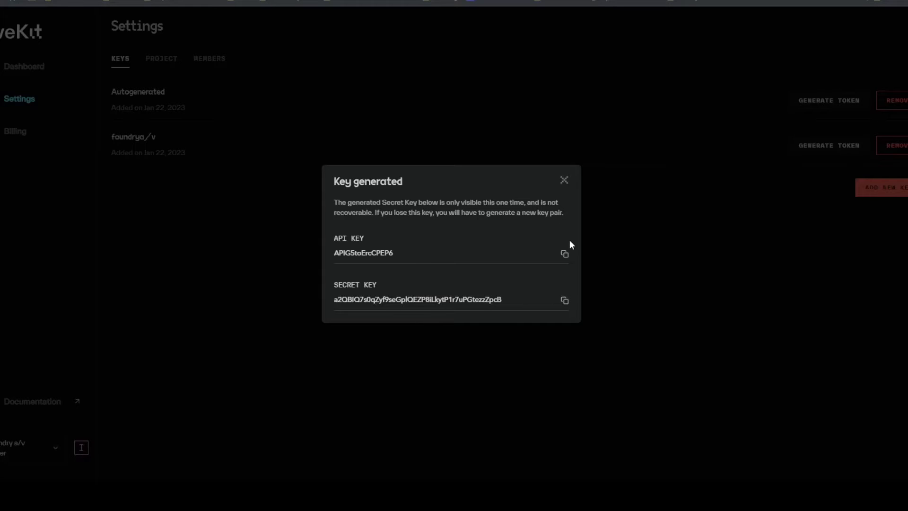
left_click(564, 182)
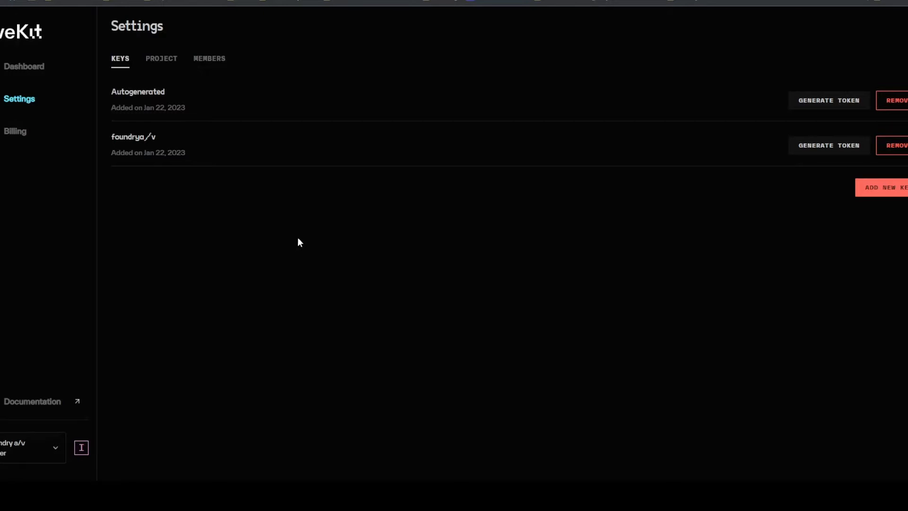
Step: Generate a client token for the foundrya/v key with the default options, select the whole token for saving and close its dialog
left_click(824, 146)
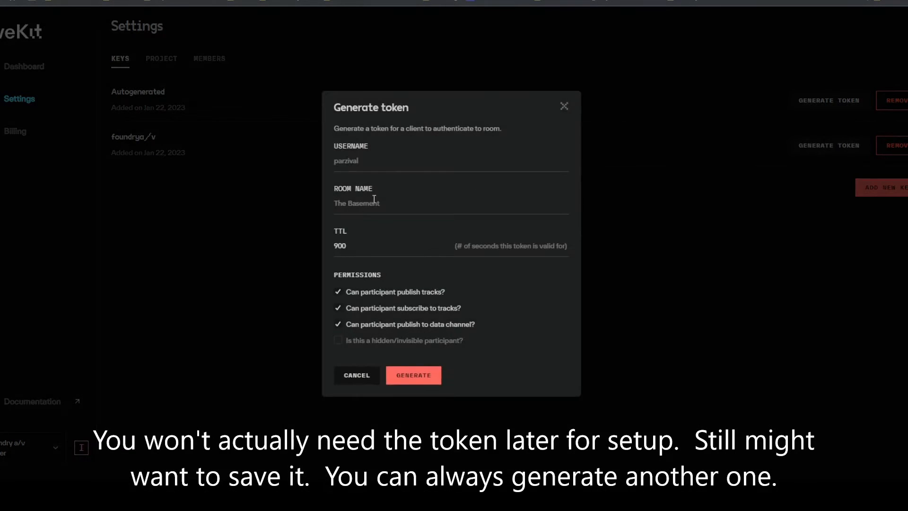
left_click(410, 378)
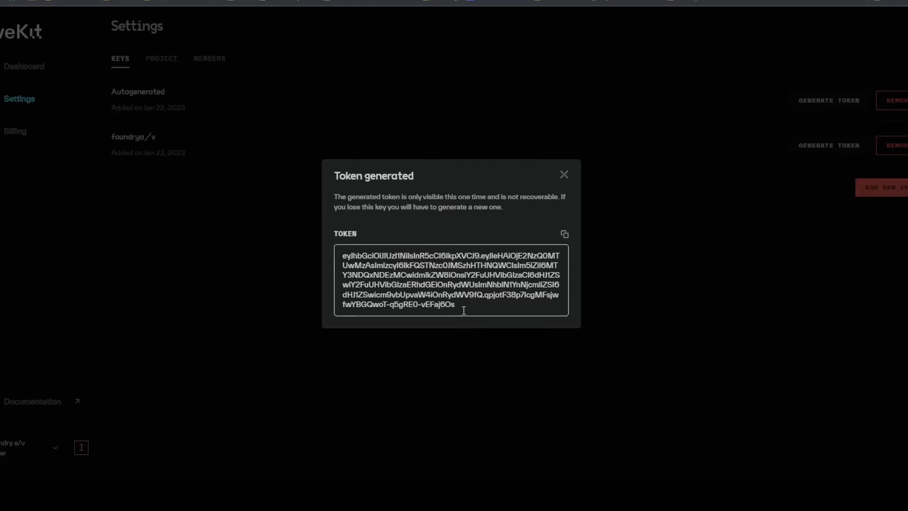
left_click_drag(455, 305, 332, 255)
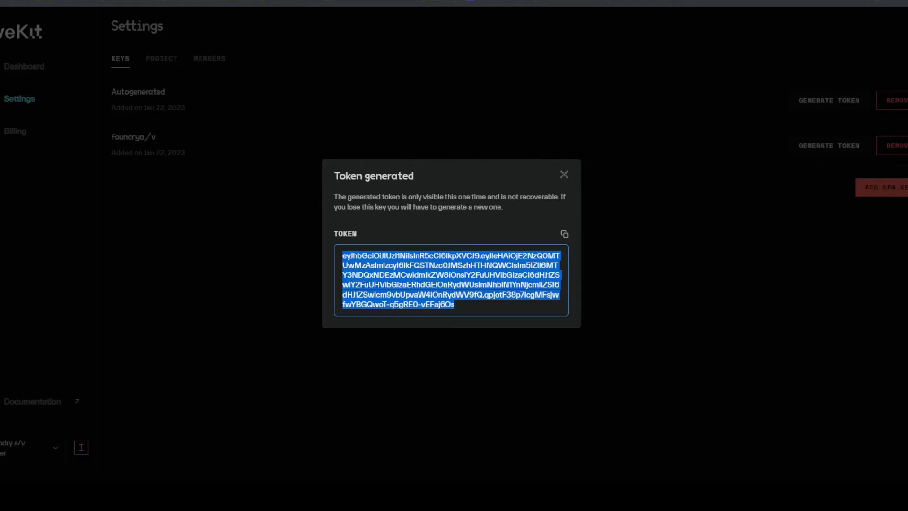
key("alt+Tab")
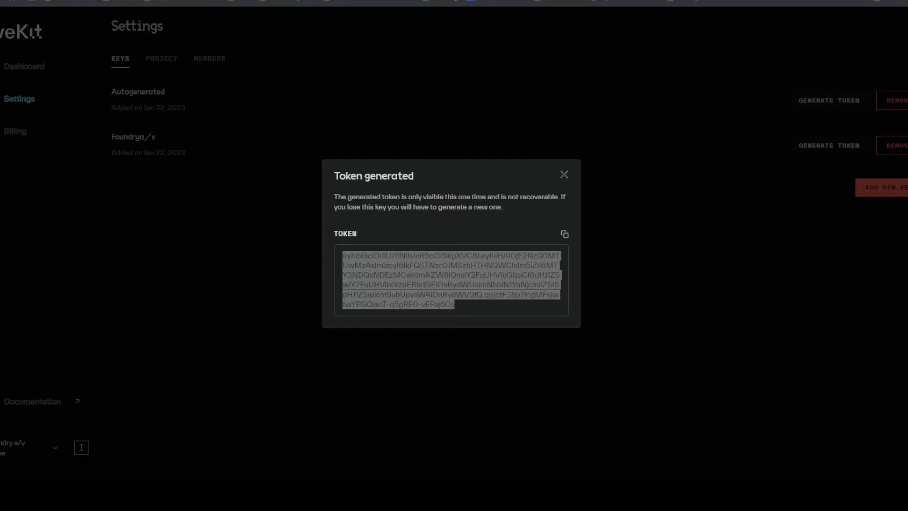
key("Escape")
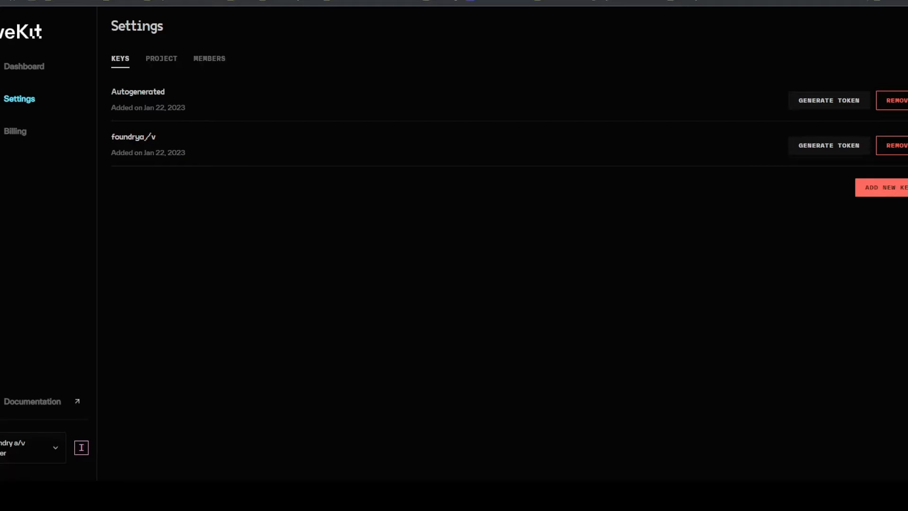
Step: Check the project dashboard and the billing page, including the comparison of the available LiveKit plans
left_click(47, 70)
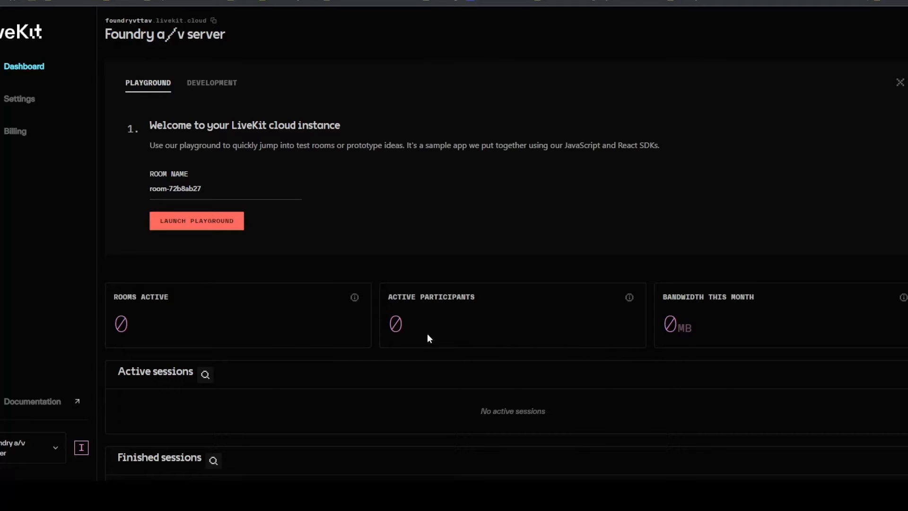
left_click(6, 137)
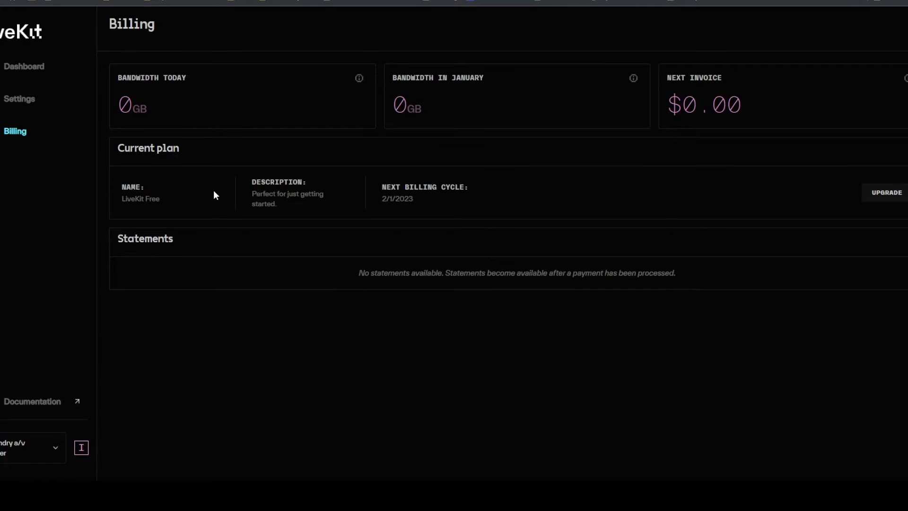
left_click(891, 194)
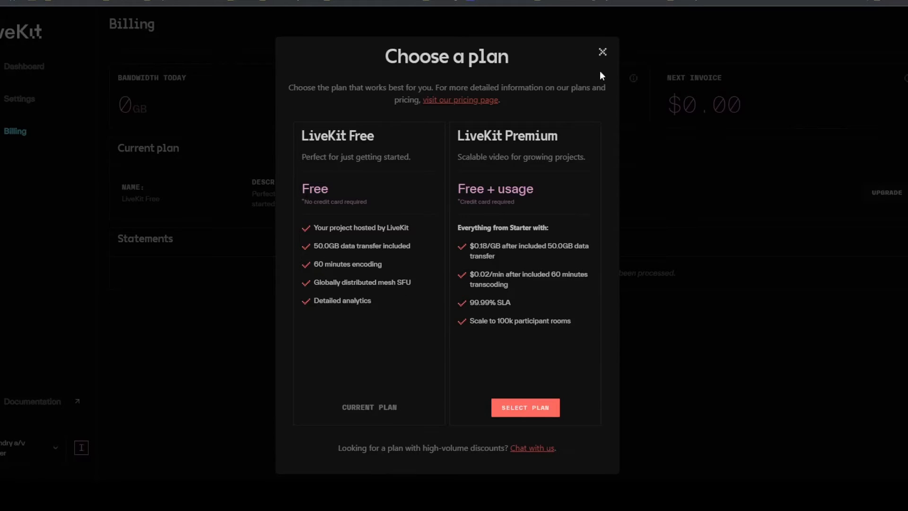
left_click(602, 53)
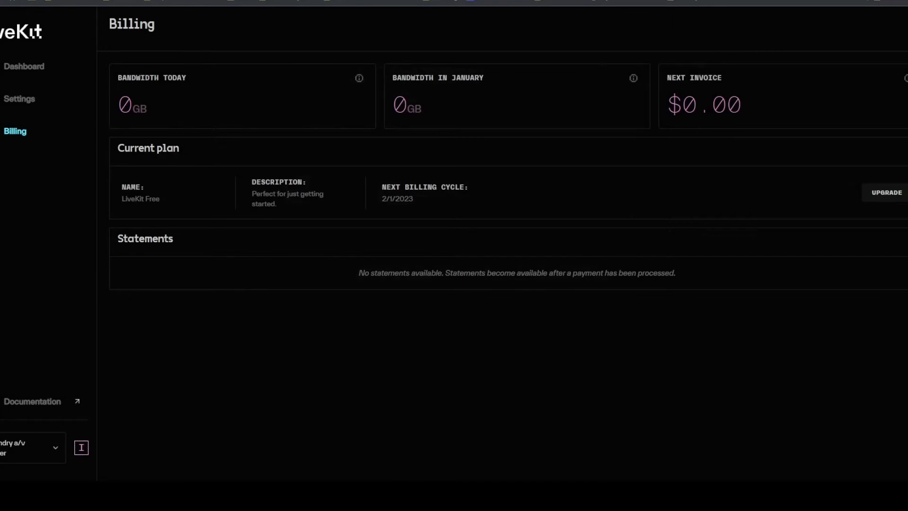
Step: Go back to the project's general settings and locate the project subdomain in its URL
key("alt+Left")
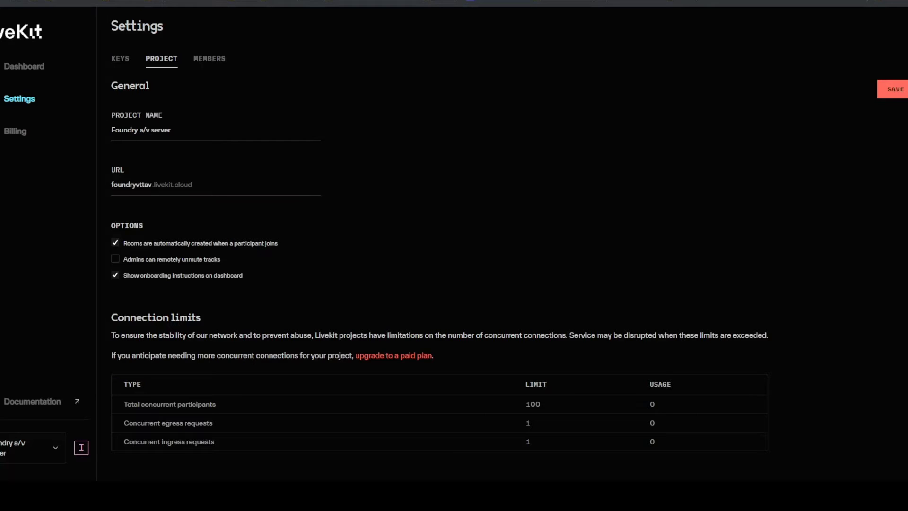
left_click_drag(151, 184, 119, 178)
left_click(107, 184)
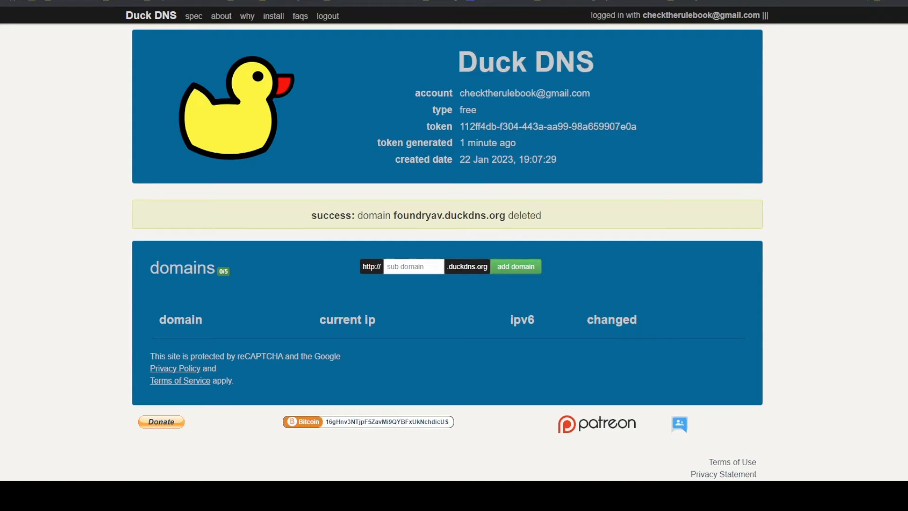
Step: On the Duck DNS page, select the account token for saving and add the subdomain "foundryav"
left_click_drag(460, 126, 659, 127)
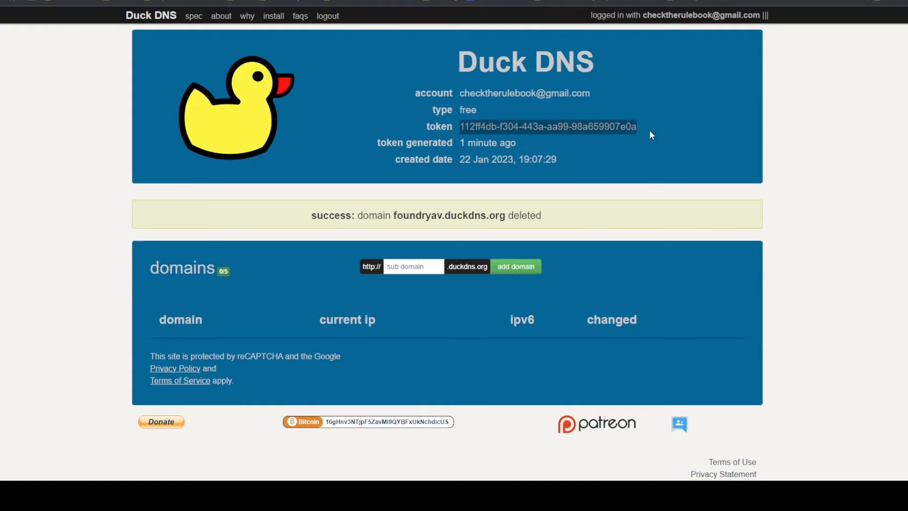
left_click(405, 266)
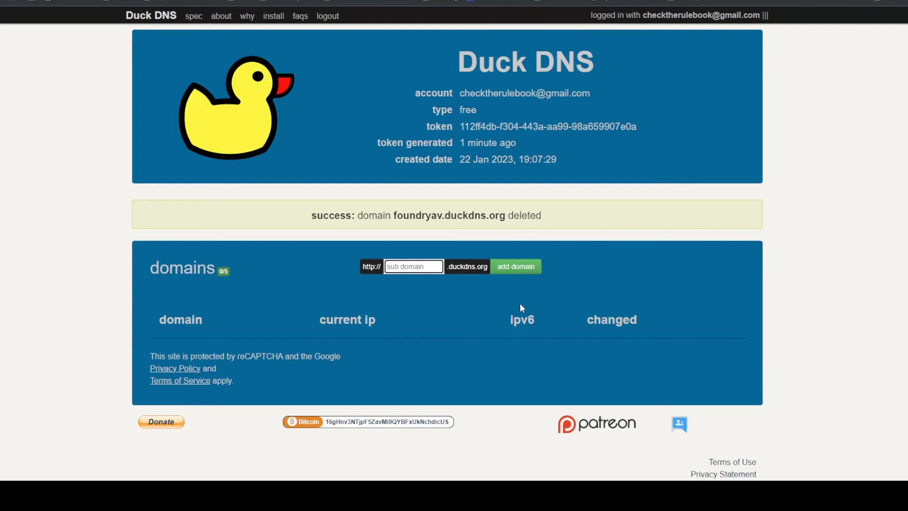
type("foundryav")
left_click(515, 274)
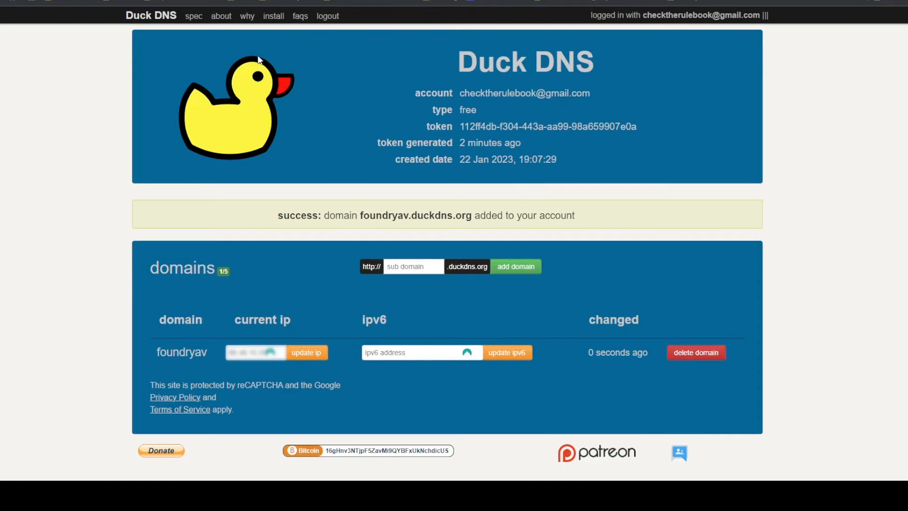
Step: Bring up the Duck DNS installation instructions for windows-gui with the foundryav domain chosen
left_click(274, 17)
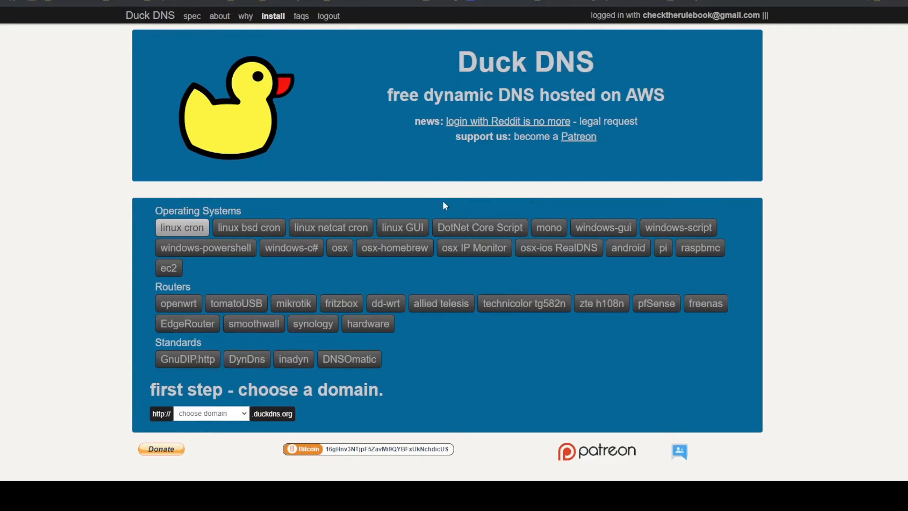
left_click(595, 230)
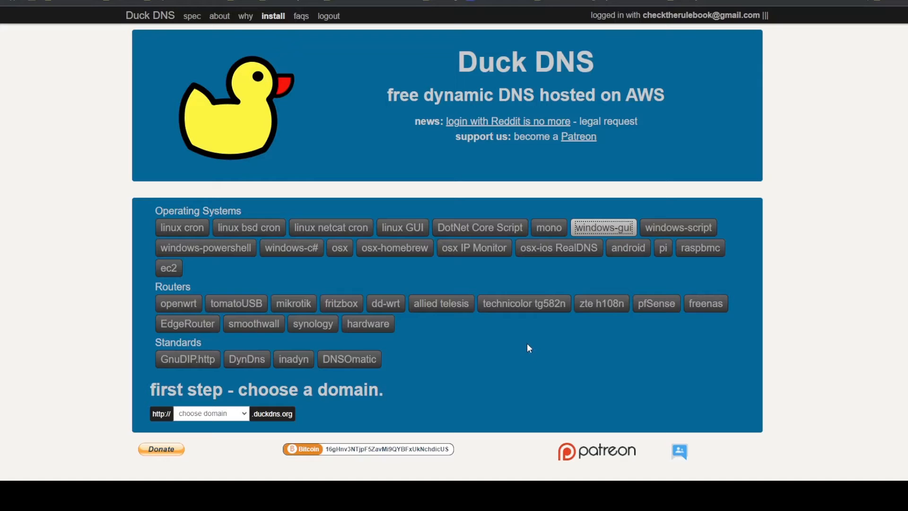
scroll(528, 344, "down", 1)
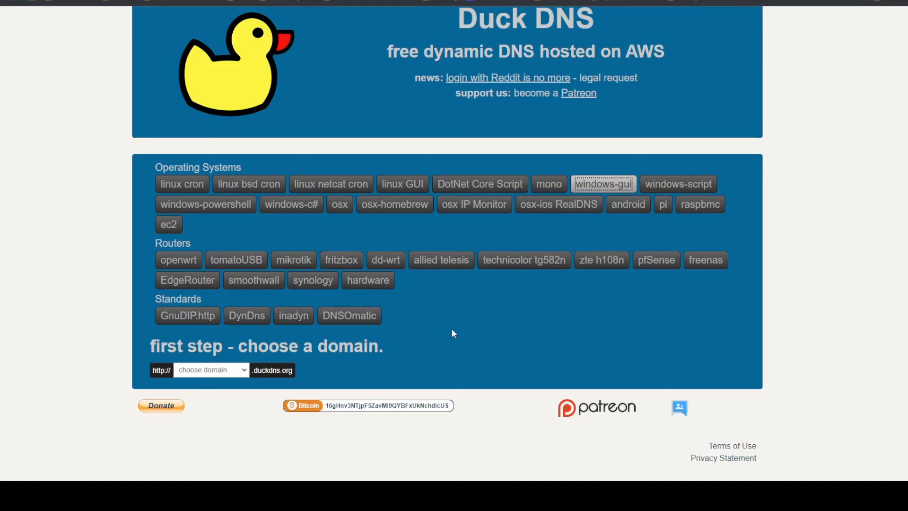
left_click(239, 371)
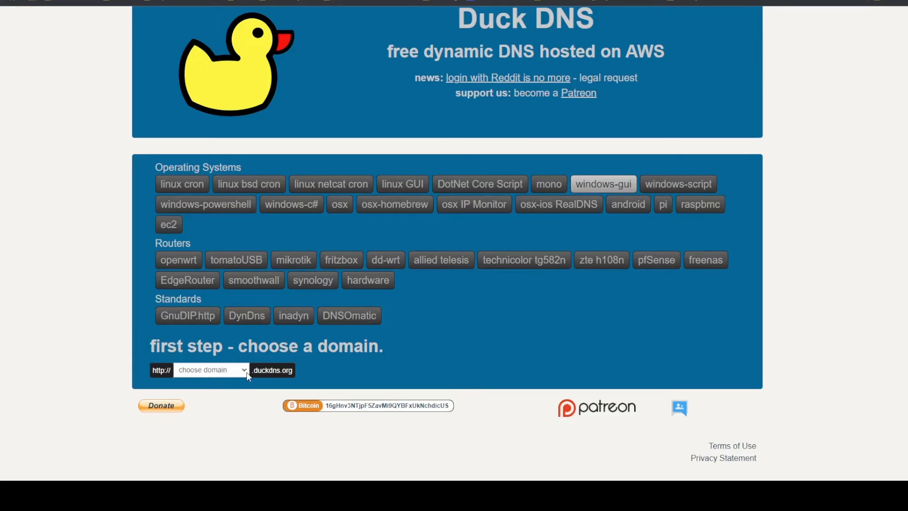
left_click(206, 395)
Step: Read through the Windows client's download, domain and token configuration, status check and port forwarding instructions
scroll(285, 380, "down", 6)
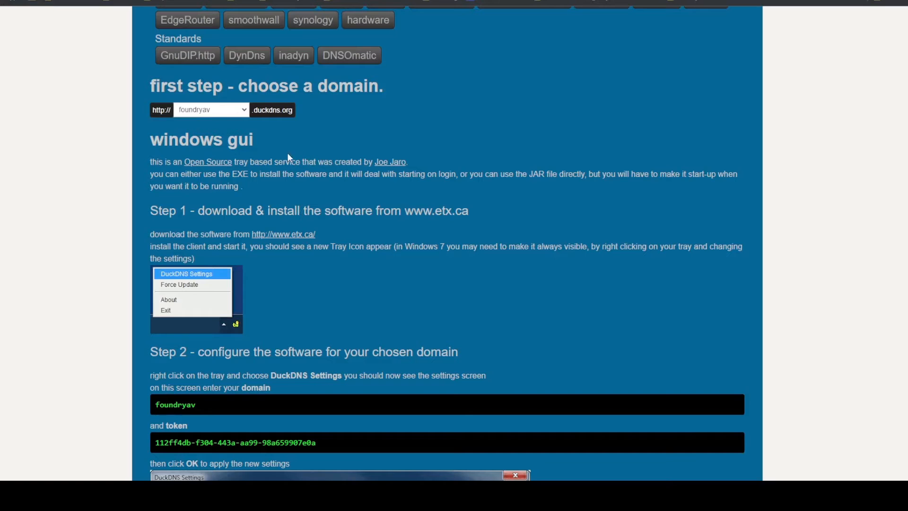
scroll(238, 204, "down", 2)
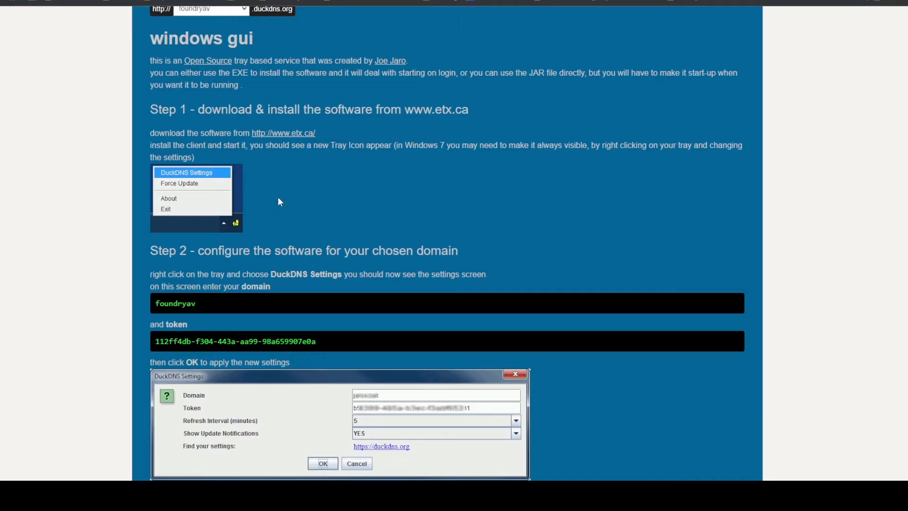
scroll(346, 201, "down", 2)
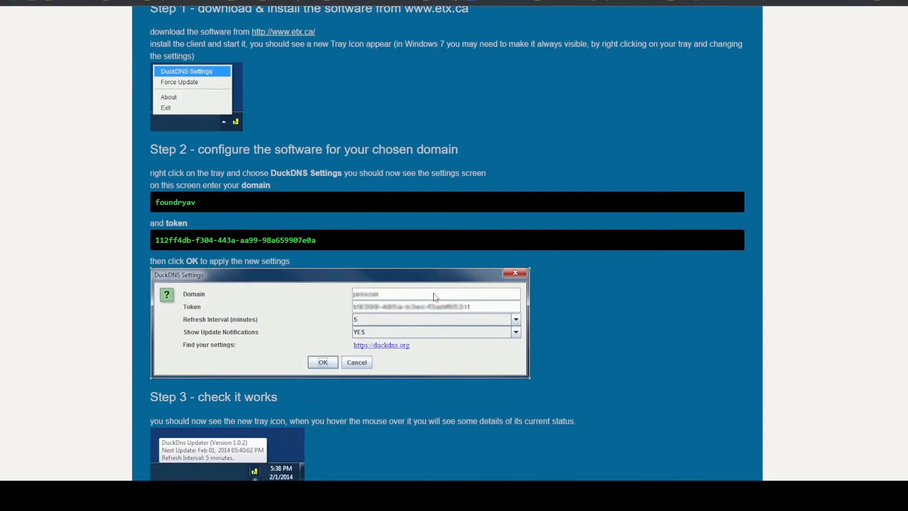
scroll(354, 282, "down", 3)
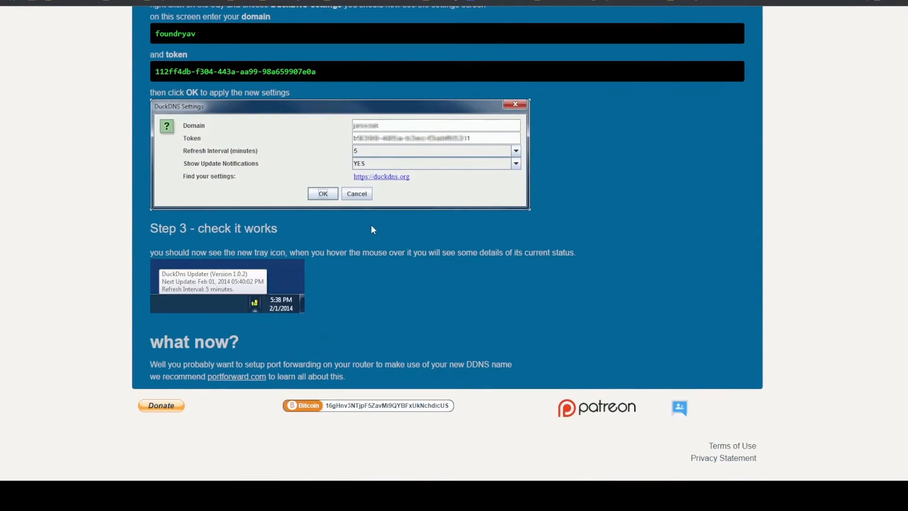
scroll(412, 163, "up", 2)
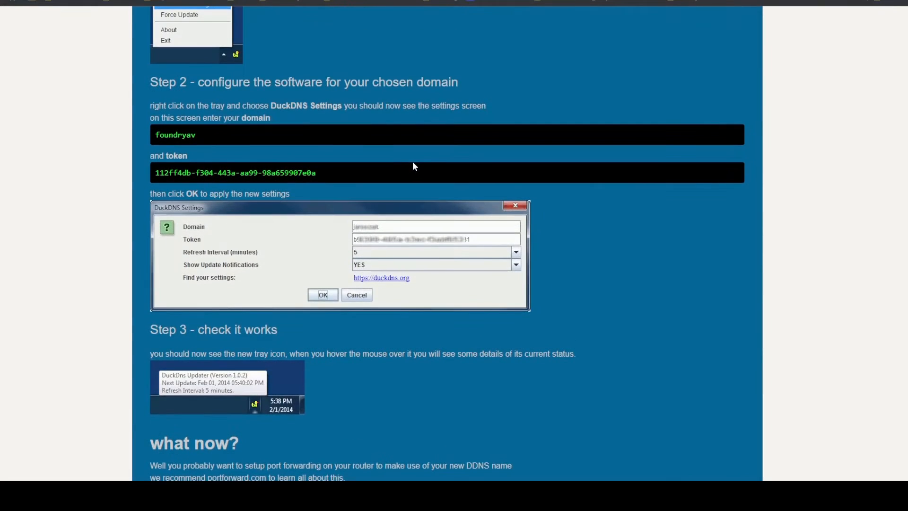
scroll(430, 172, "down", 2)
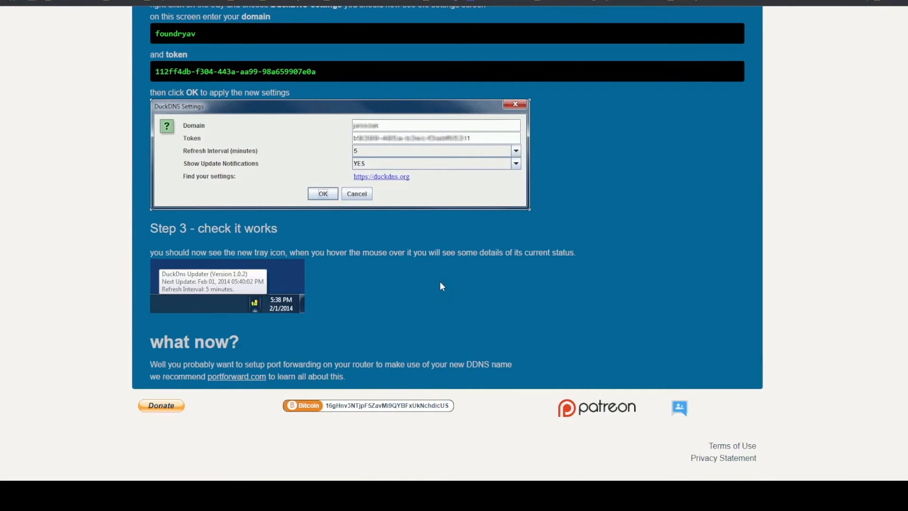
scroll(442, 286, "up", 10)
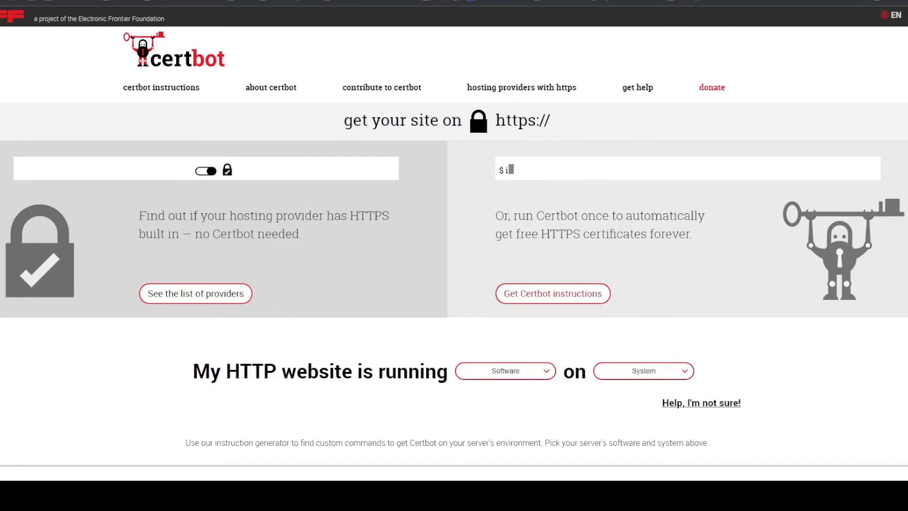
Step: Get the Certbot instructions for an HTTP website running Other software on Windows
left_click(558, 296)
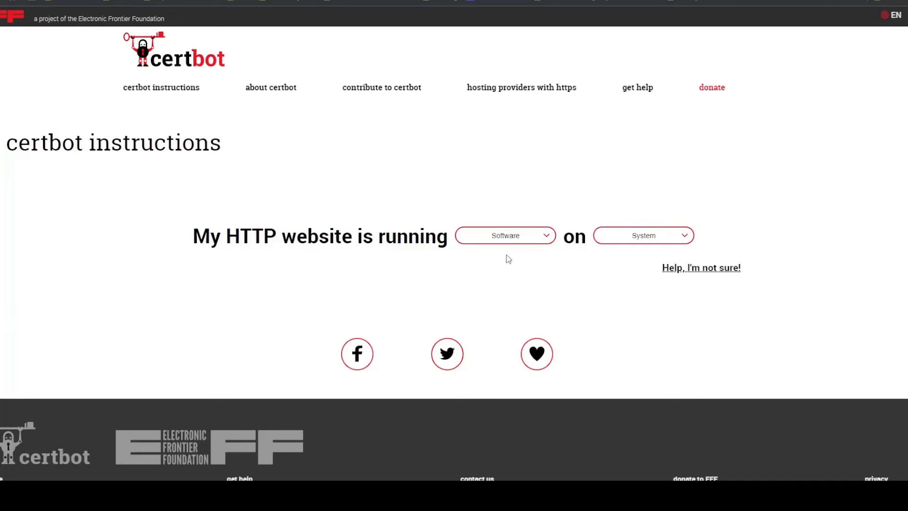
left_click(521, 240)
left_click(504, 297)
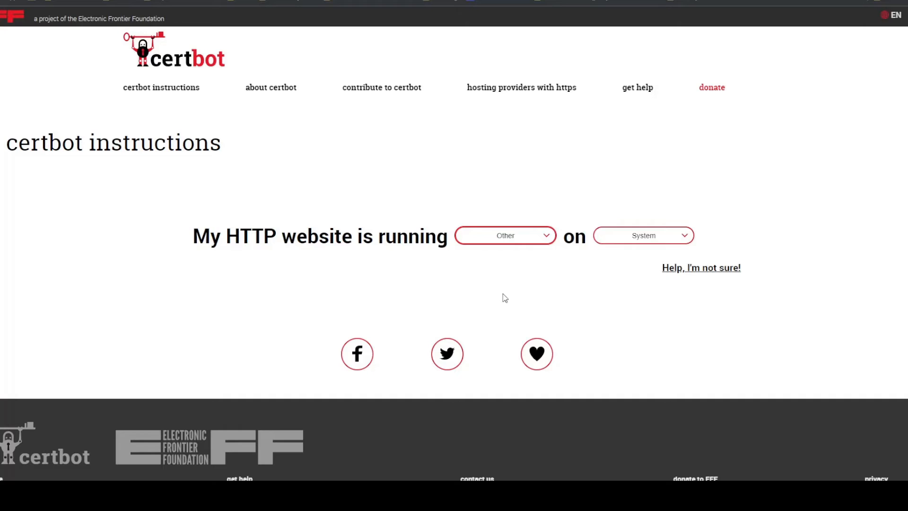
left_click(636, 237)
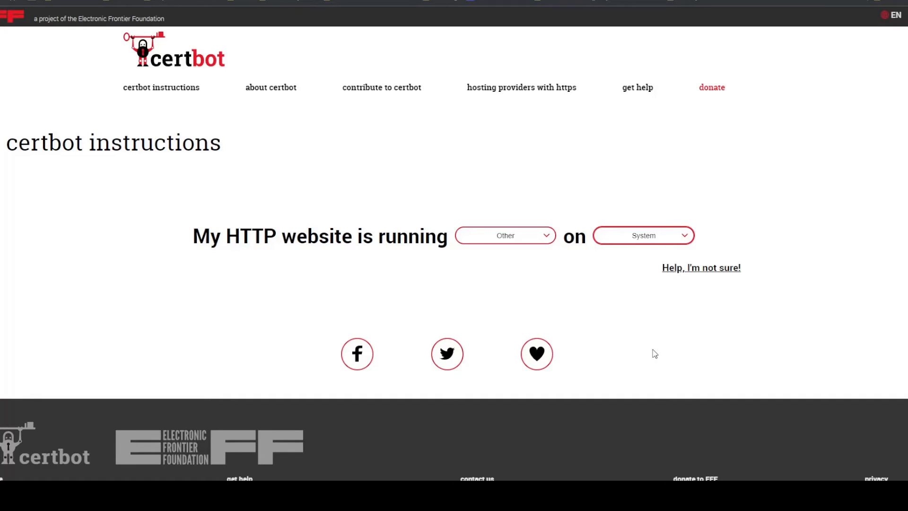
left_click(650, 308)
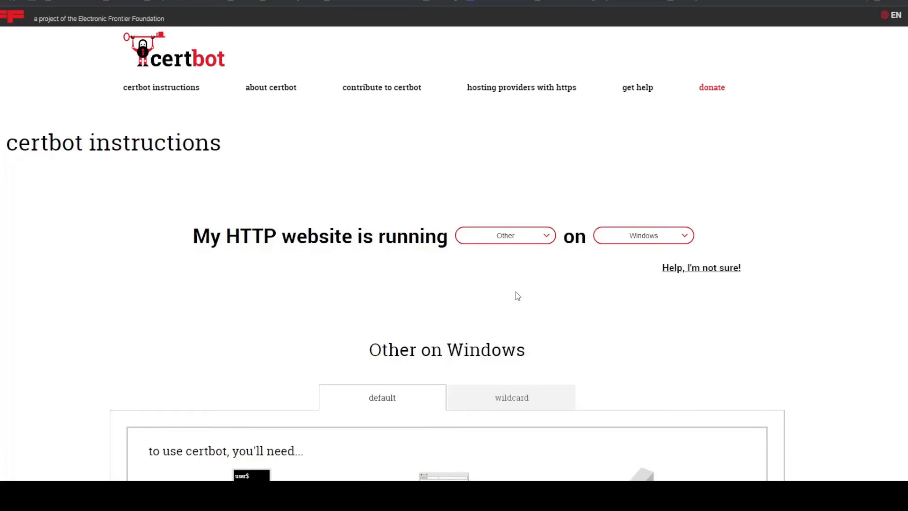
Step: Read the Certbot prerequisites, Windows system requirements and installation instructions, including how to start an elevated shell
scroll(592, 305, "down", 4)
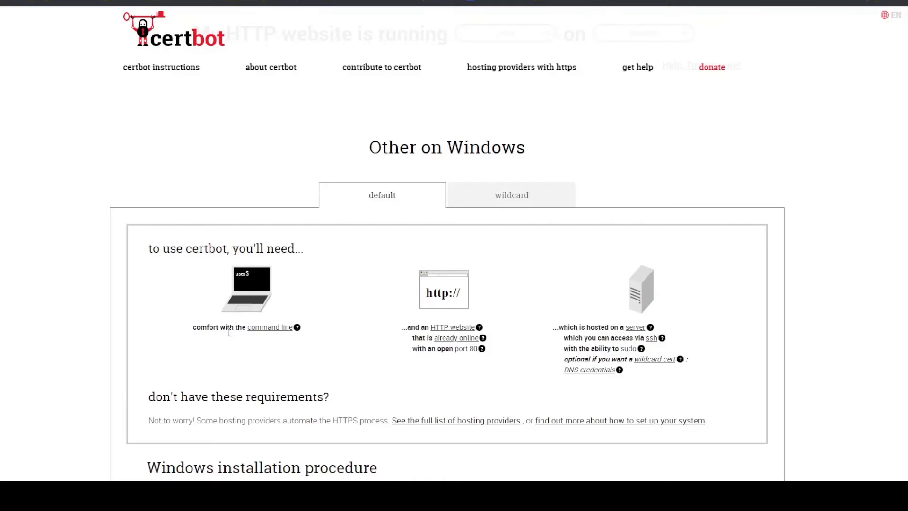
scroll(314, 325, "down", 2)
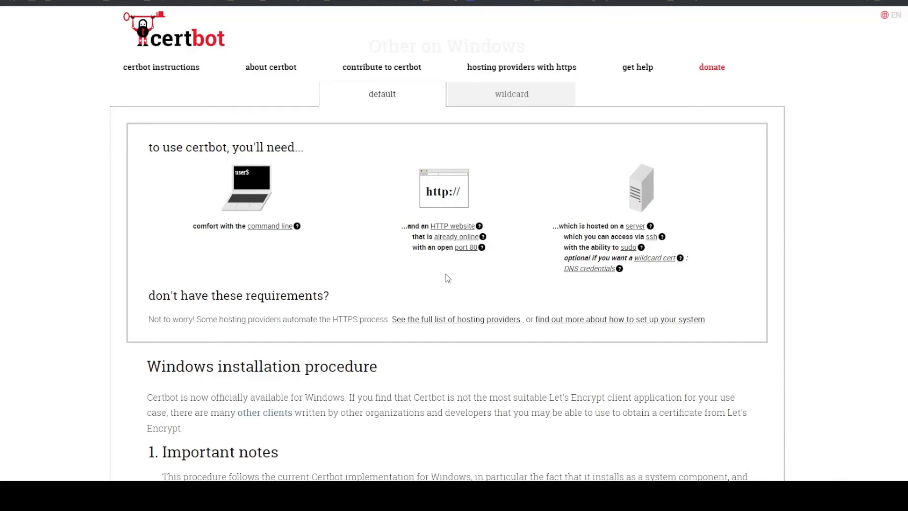
scroll(420, 277, "down", 6)
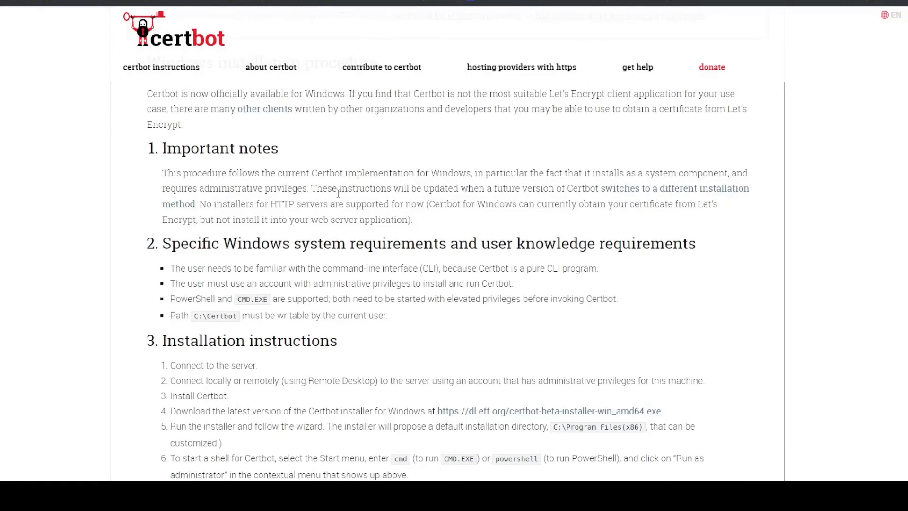
scroll(338, 193, "down", 5)
scroll(339, 198, "up", 2)
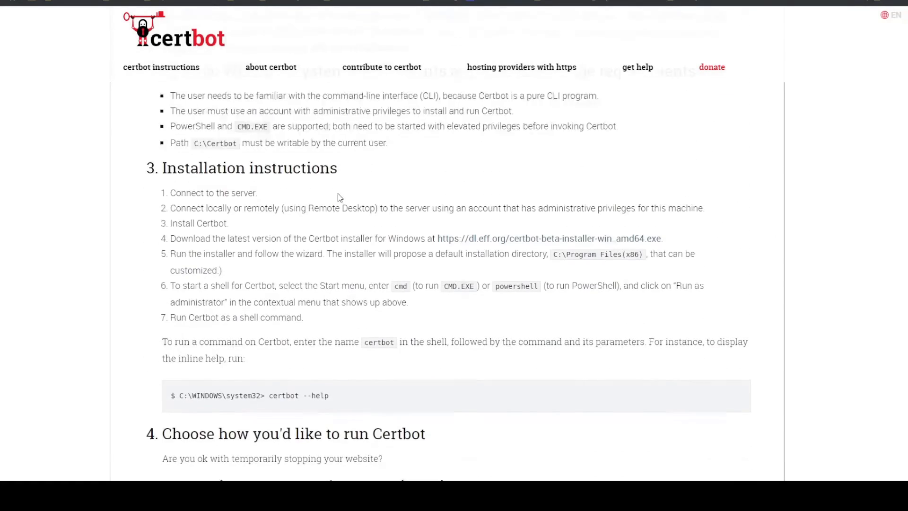
scroll(340, 198, "up", 6)
scroll(409, 202, "down", 6)
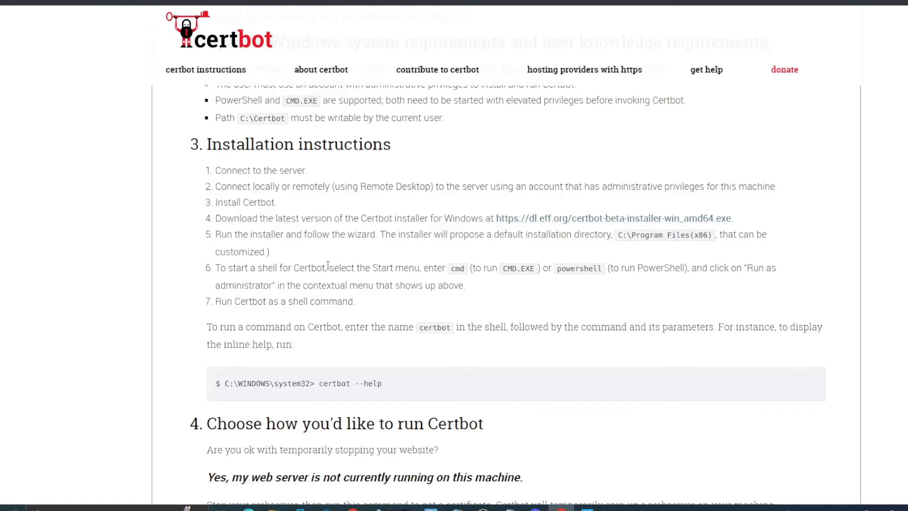
left_click_drag(327, 267, 468, 270)
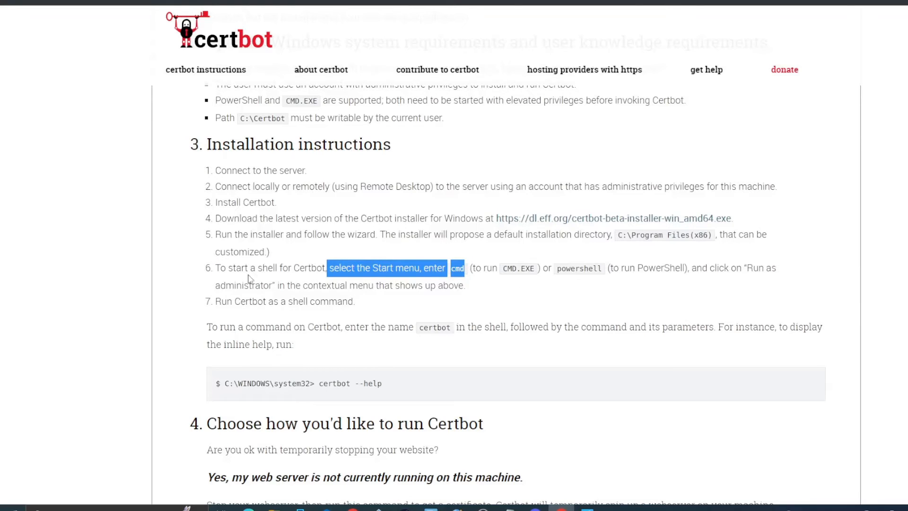
Step: Open Command Prompt as administrator and reposition its window over the Certbot instructions
left_click(187, 507)
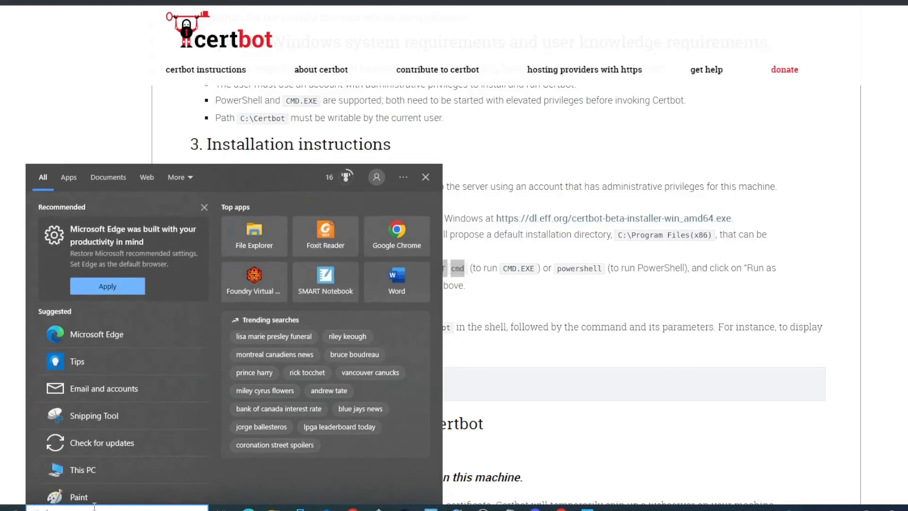
type("cmd")
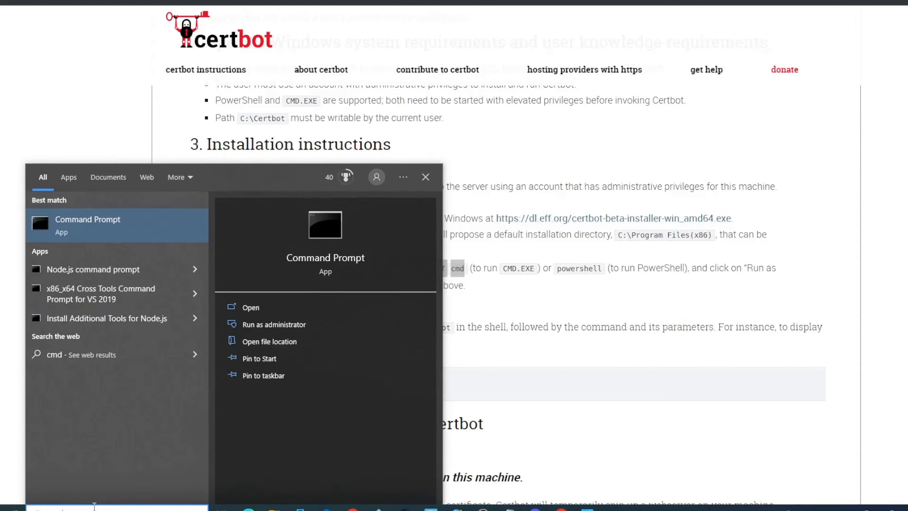
left_click(256, 330)
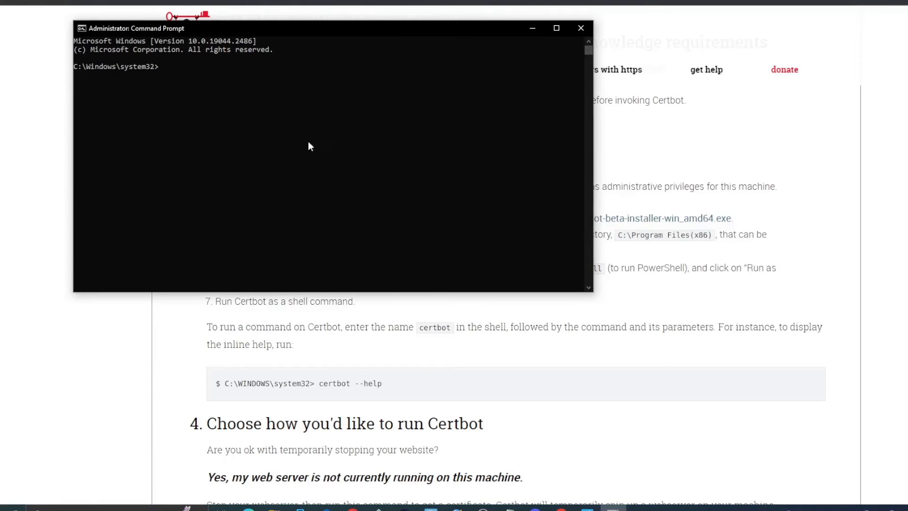
left_click_drag(304, 34, 272, 58)
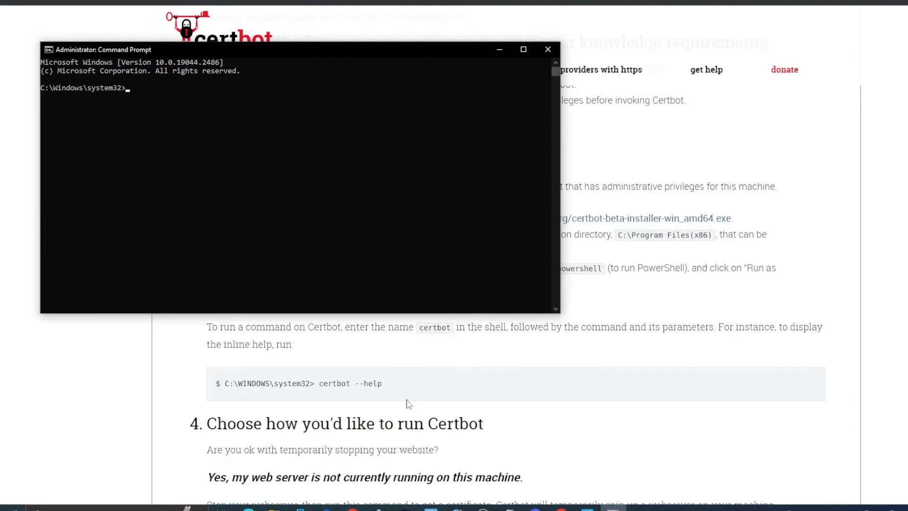
Step: Run certbot certonly --standalone and request a certificate for foundryav.duckdns.org, copying the domain from the Notepad notes
left_click(579, 380)
scroll(585, 375, "down", 6)
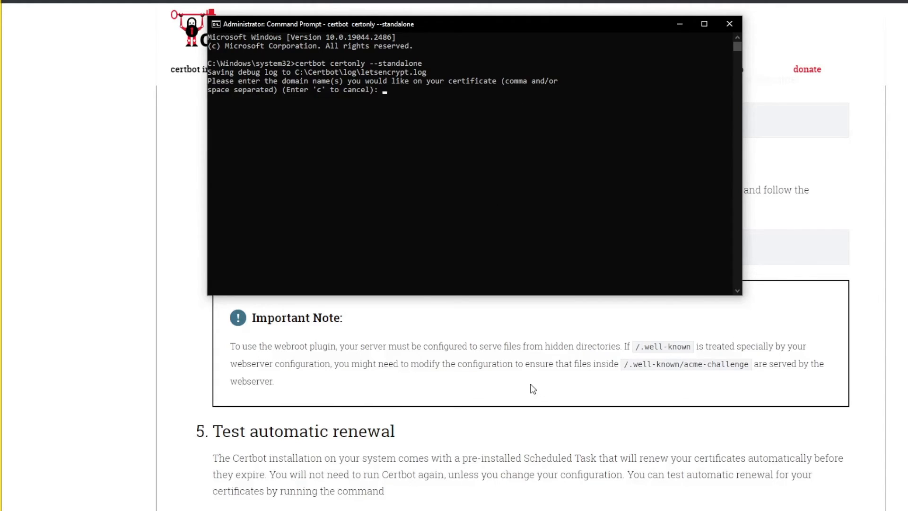
left_click(567, 510)
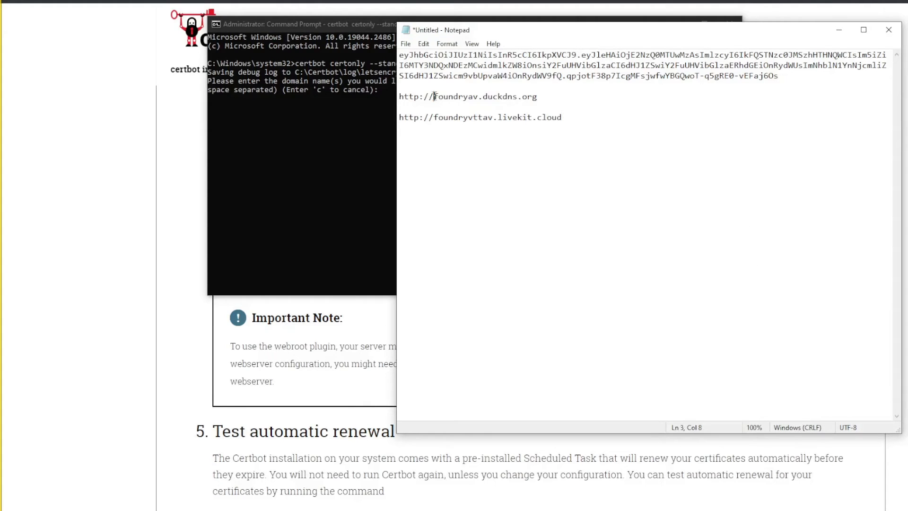
left_click_drag(434, 97, 539, 97)
key("ctrl+c")
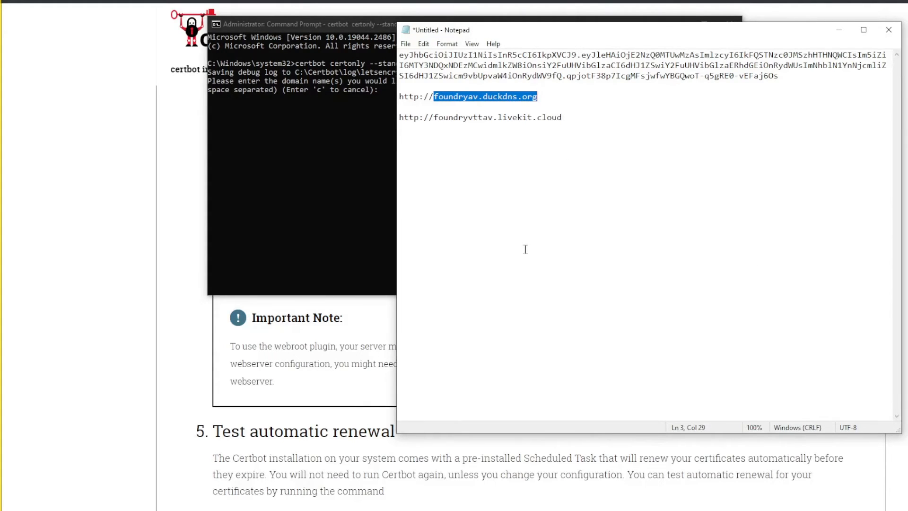
left_click(340, 126)
left_click(393, 99)
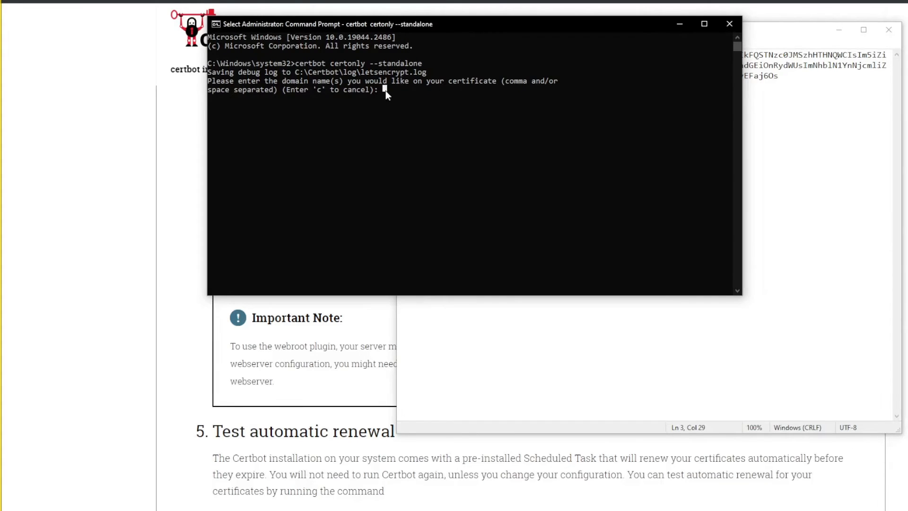
key("ctrl+v")
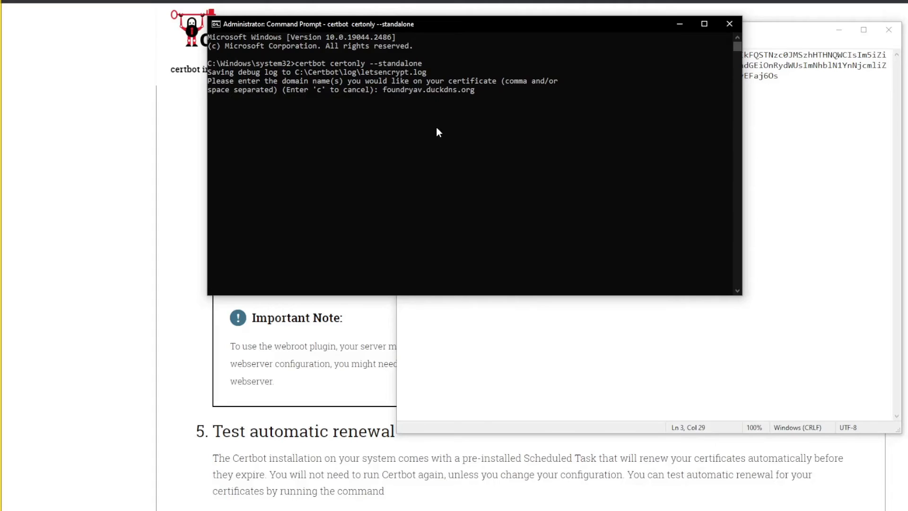
key("Return")
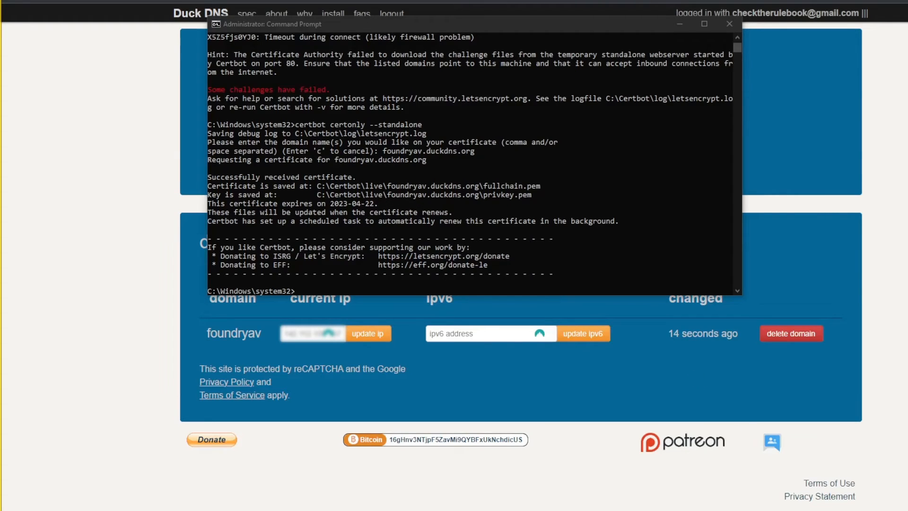
Step: Review the DuckDNS client's domain, token, refresh interval and notification settings alongside the Duck DNS page, and close the settings
left_click(878, 510)
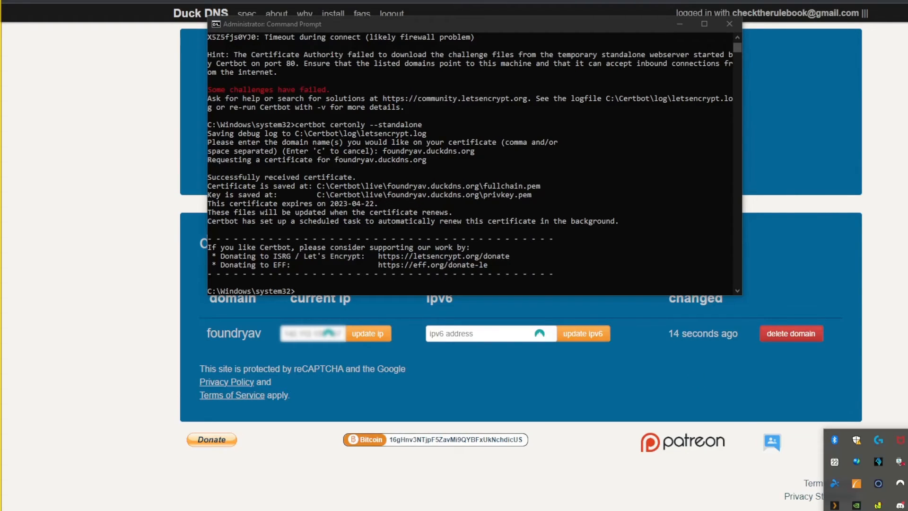
right_click(877, 506)
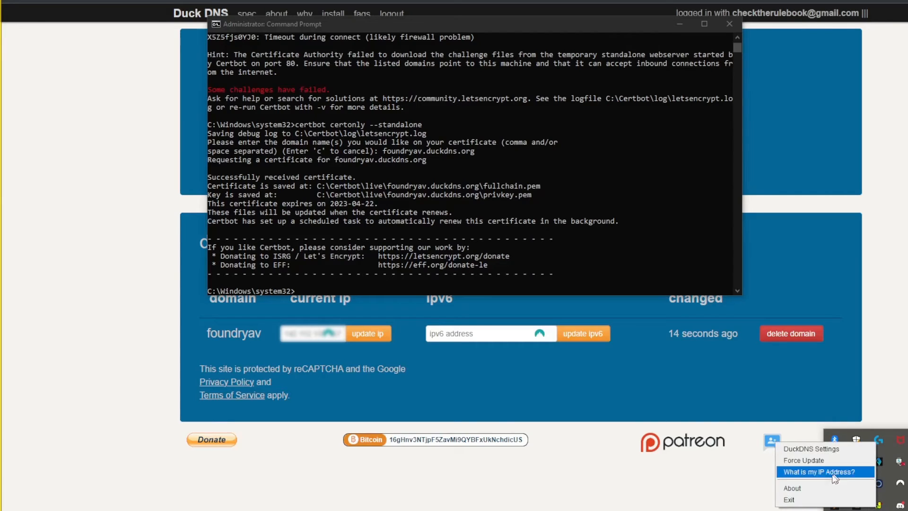
left_click(828, 451)
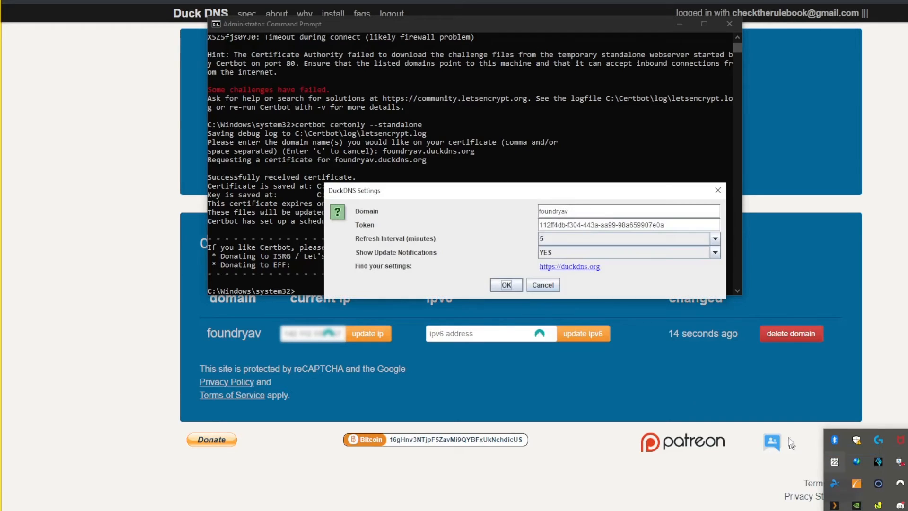
left_click(572, 201)
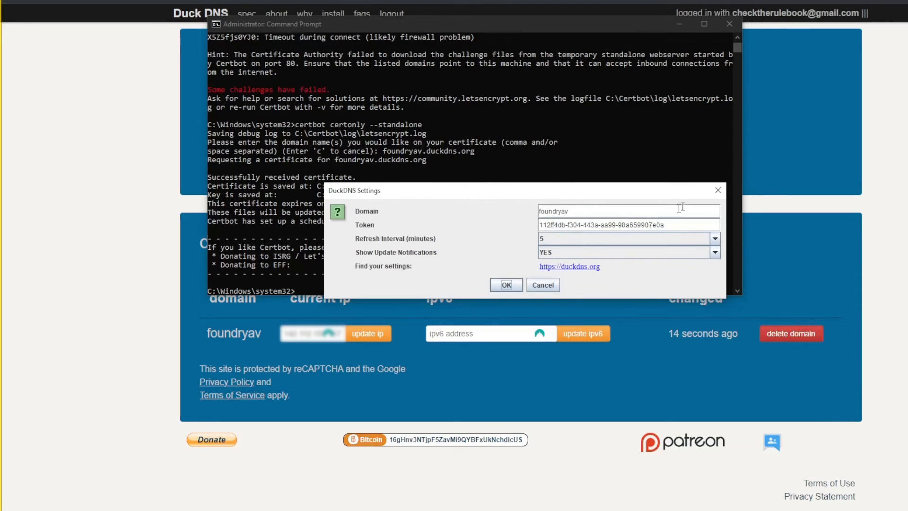
left_click(815, 162)
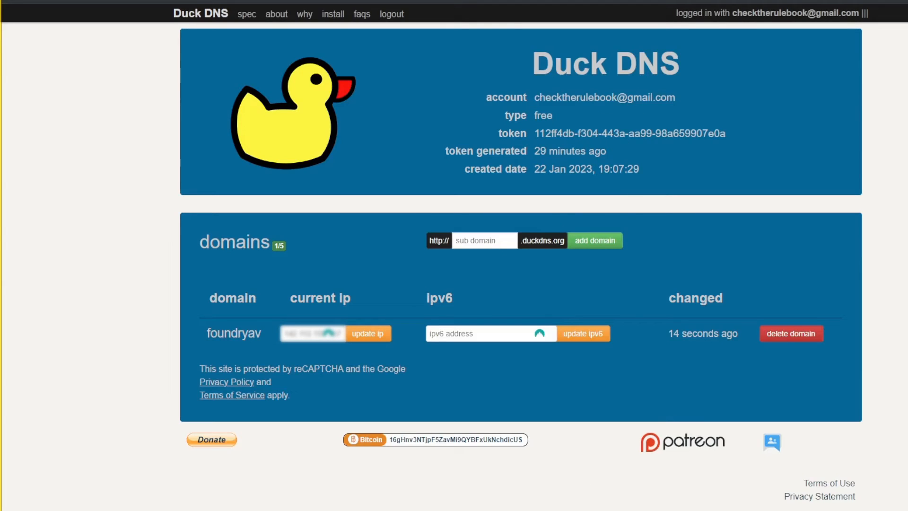
left_click(879, 510)
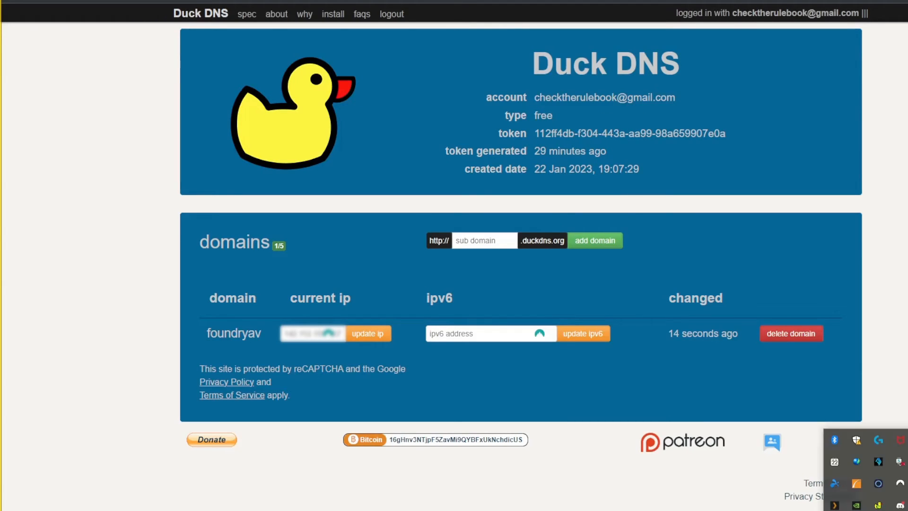
right_click(882, 506)
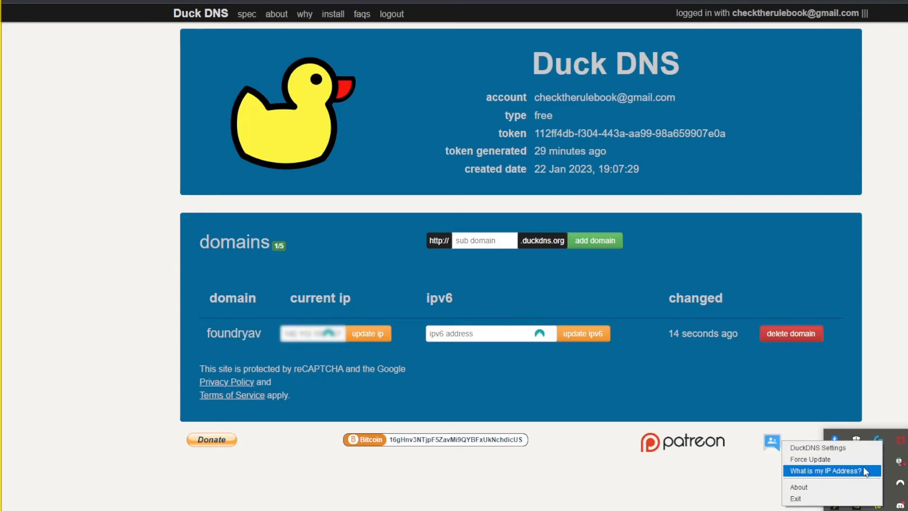
left_click(847, 447)
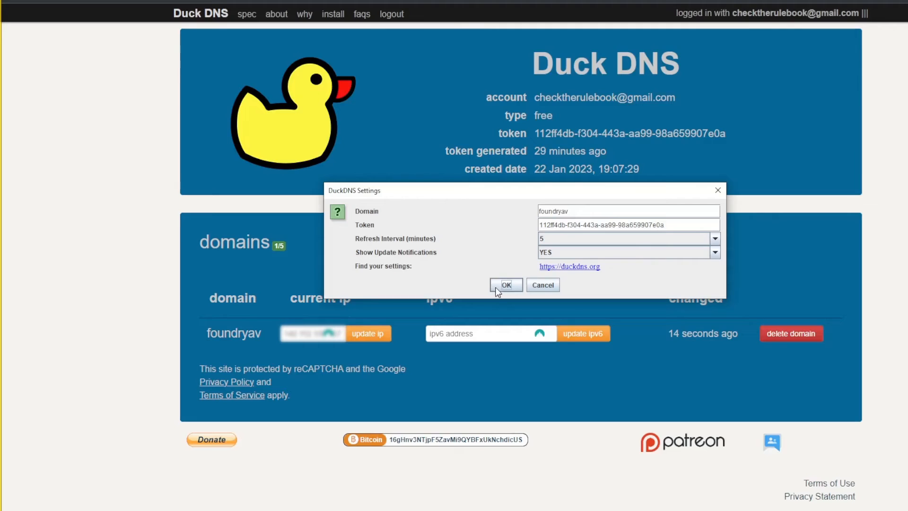
left_click(718, 191)
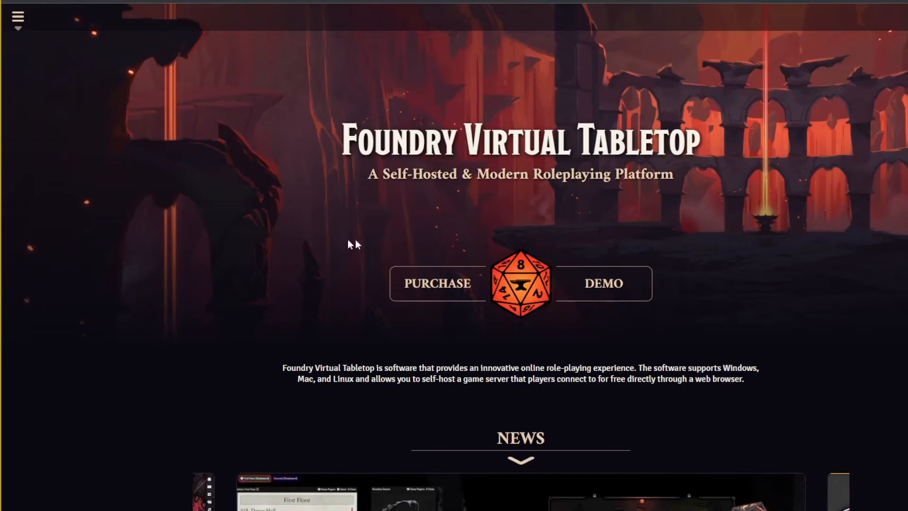
Step: Search the Foundry Virtual Tabletop Knowledge Base for "audio video" and open the Audio/Video Chat Integration article
left_click(19, 30)
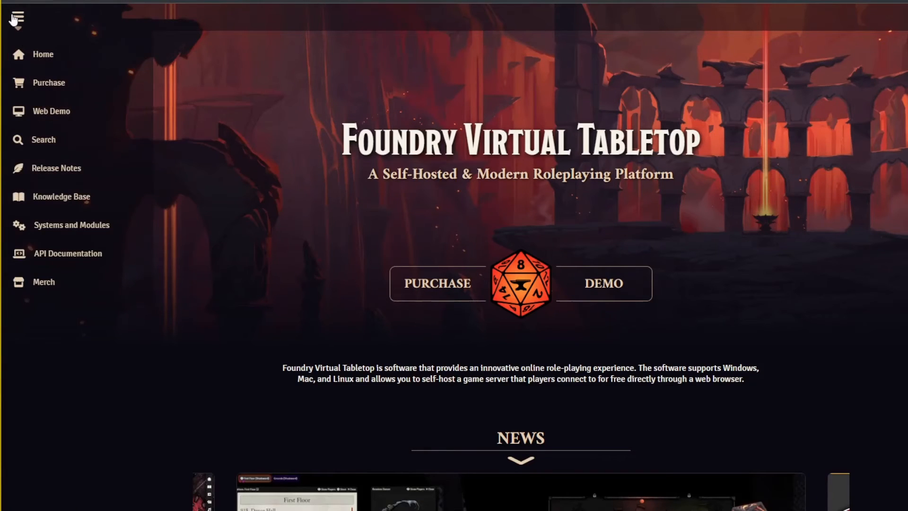
left_click(73, 191)
left_click(296, 155)
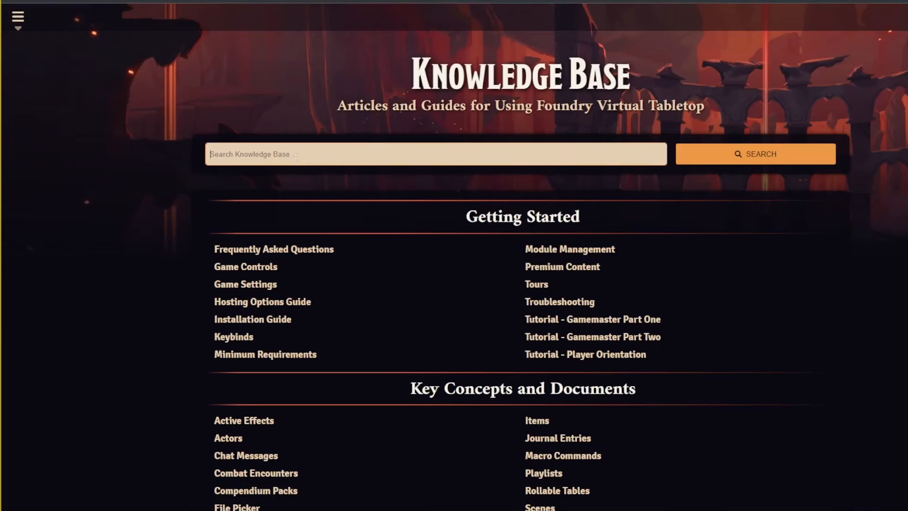
type("audio video")
key("Return")
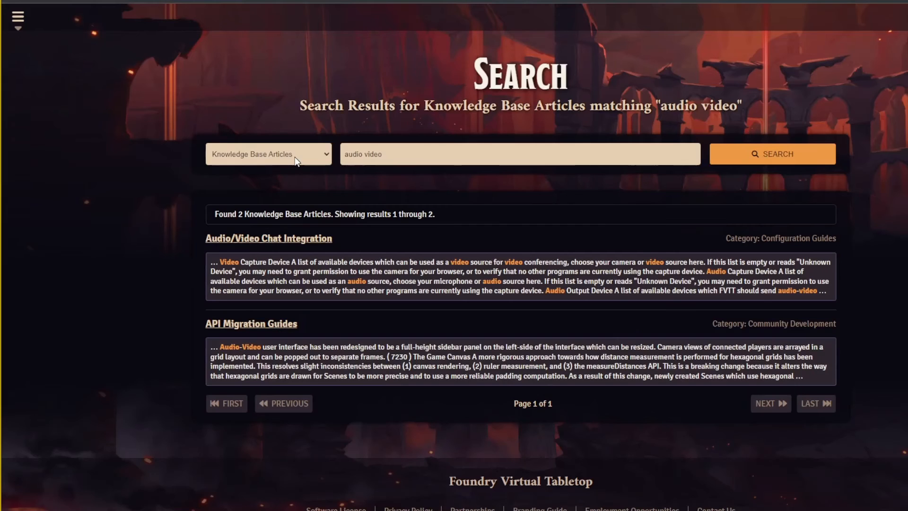
left_click(281, 239)
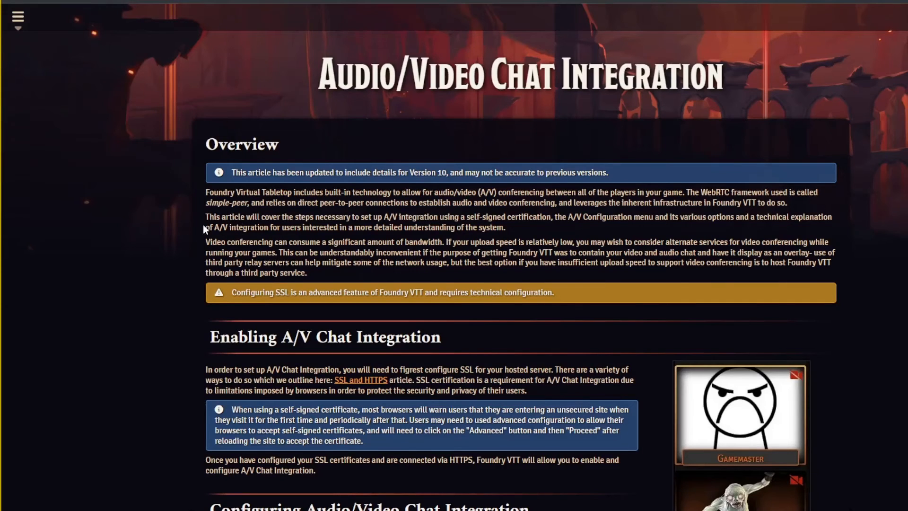
Step: Read the Enabling A/V Chat Integration section and open its linked SSL and HTTPS article
scroll(192, 230, "down", 5)
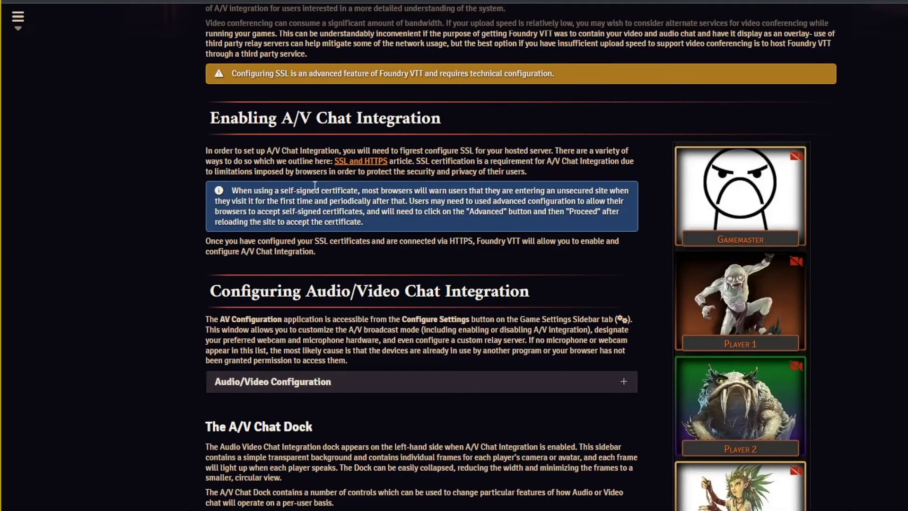
scroll(181, 254, "down", 1)
scroll(181, 254, "up", 1)
scroll(300, 141, "up", 5)
scroll(302, 142, "down", 3)
left_click(356, 163)
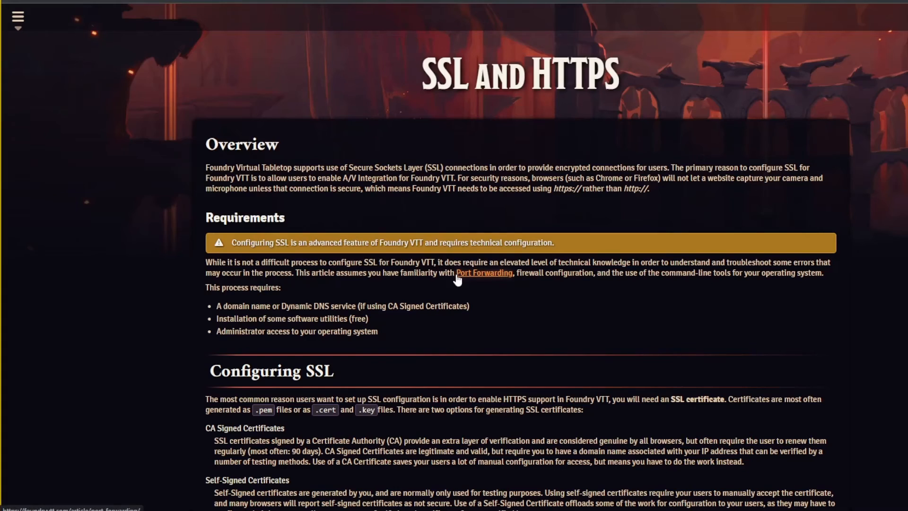
Step: Read the SSL and HTTPS article's sections on configuring SSL and obtaining a CA signed certificate
scroll(432, 266, "down", 5)
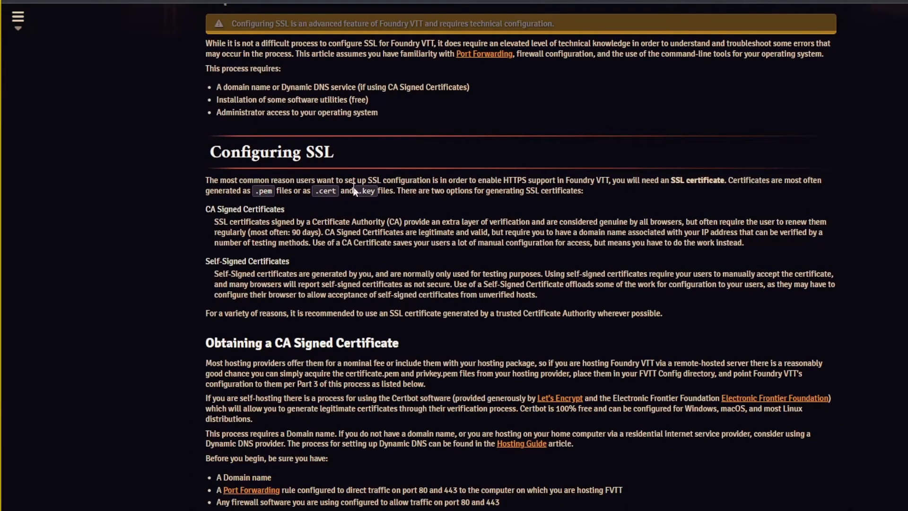
scroll(368, 222, "down", 2)
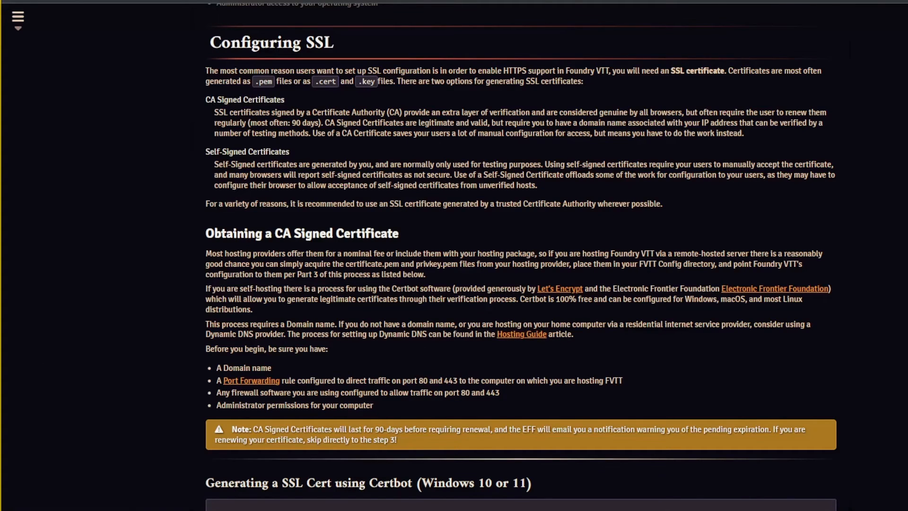
scroll(520, 284, "down", 8)
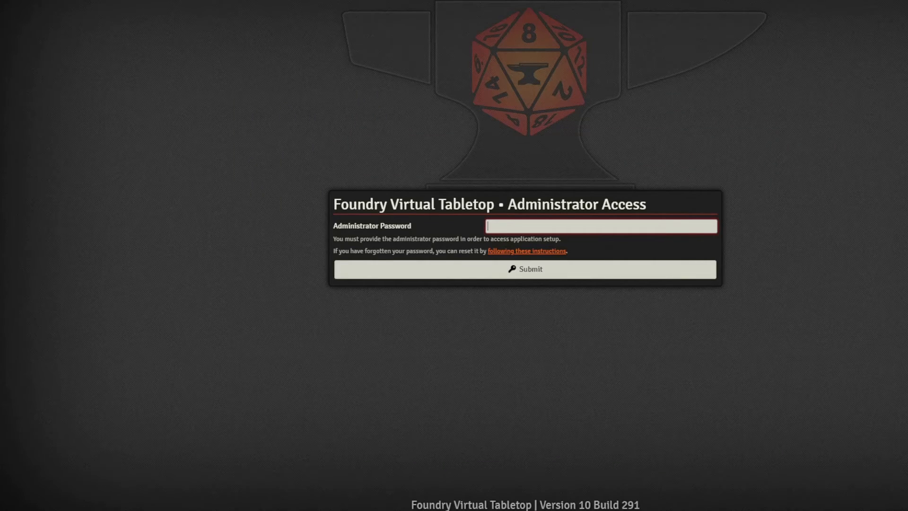
Step: Browse Foundry Virtual Tabletop's user data in File Explorer and open its Config folder
right_click(631, 510)
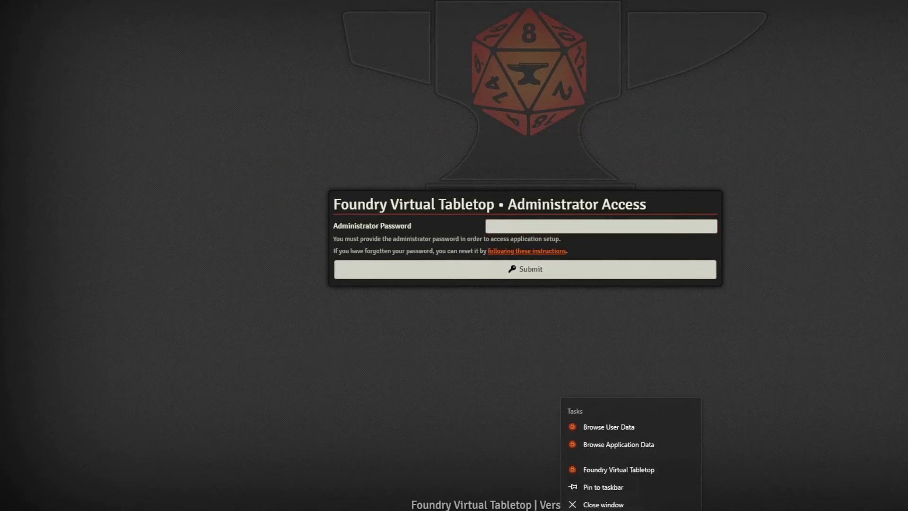
left_click(609, 428)
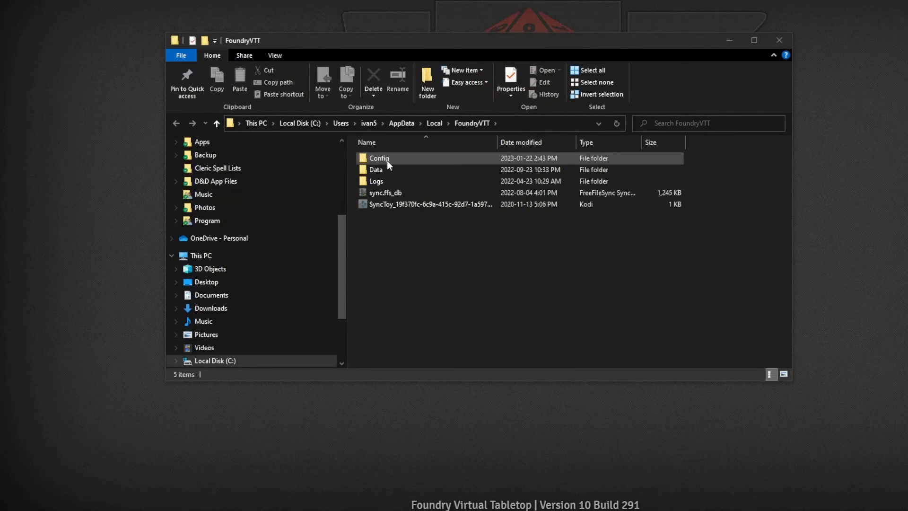
double_click(387, 161)
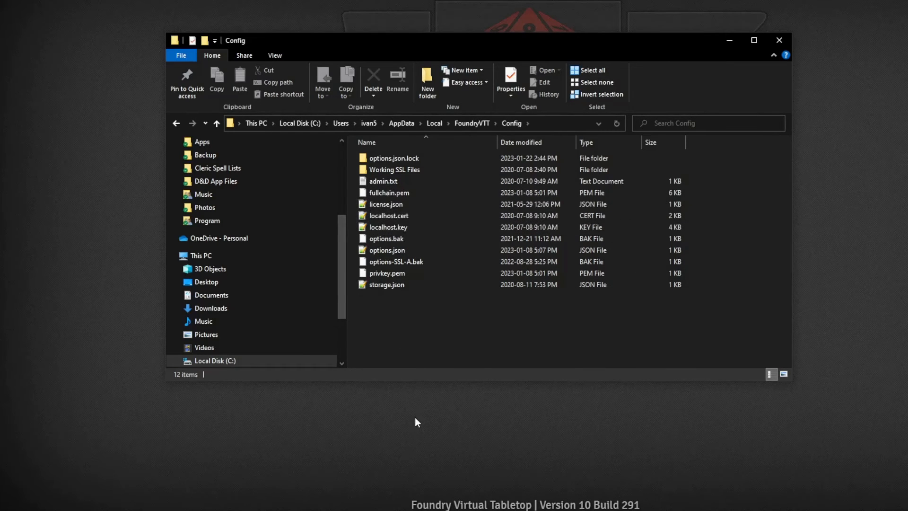
Step: Switch to the Certbot folder window and open the foundryav.duckdns.org folder inside live
mouse_move(284, 510)
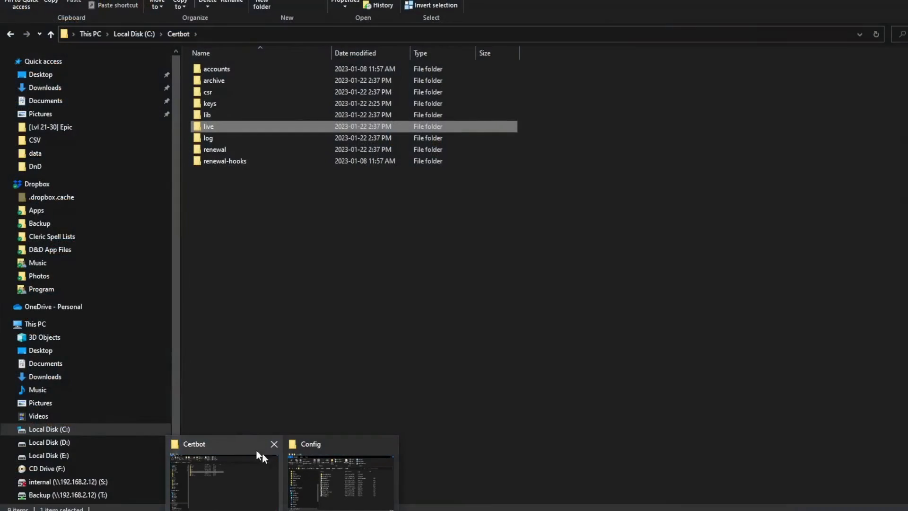
left_click(260, 452)
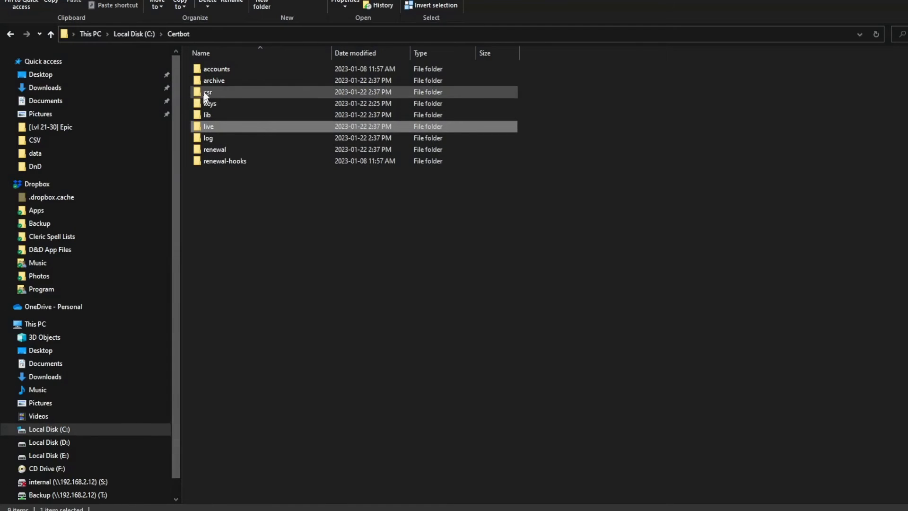
double_click(218, 126)
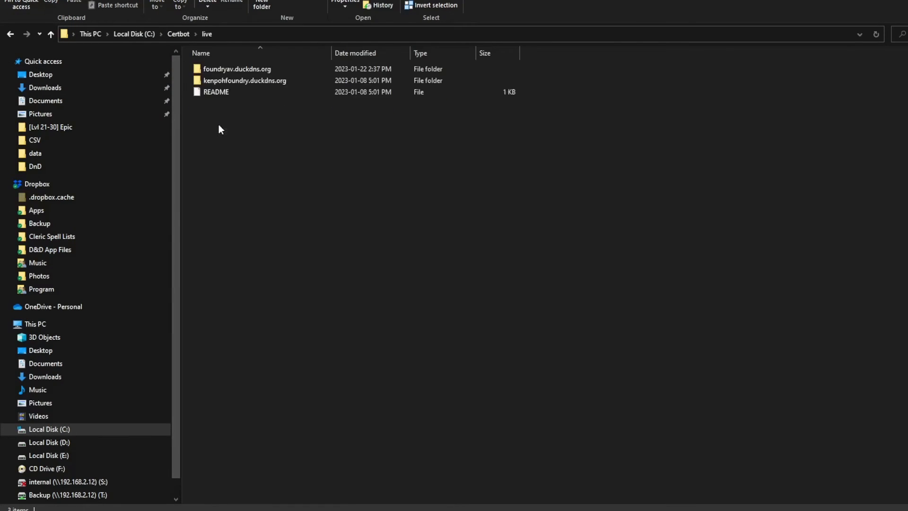
double_click(240, 69)
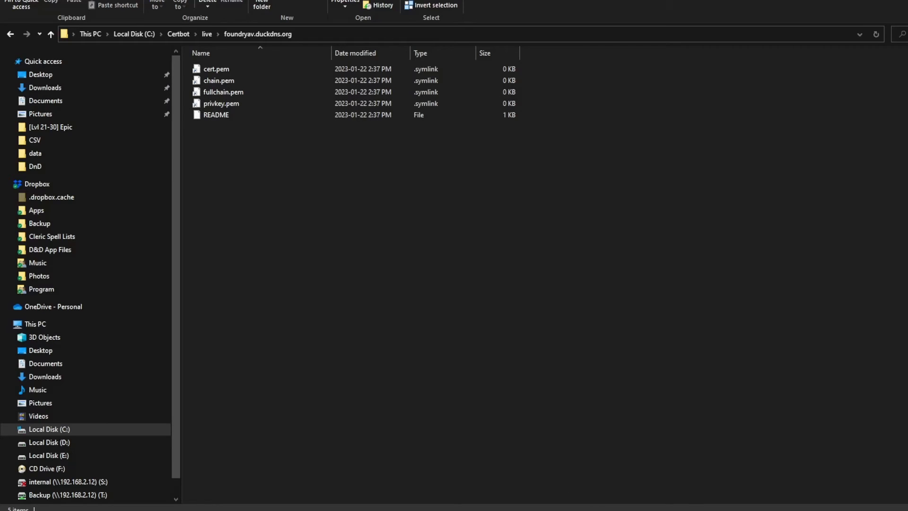
Step: Check the certificate files in Foundry's Config folder and return to the SSL and HTTPS article in Chrome
mouse_move(630, 510)
mouse_move(282, 510)
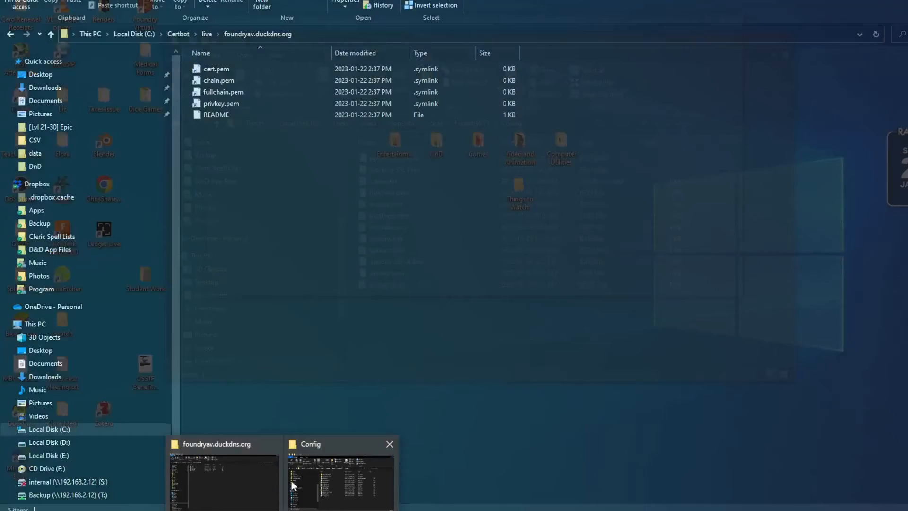
left_click(291, 481)
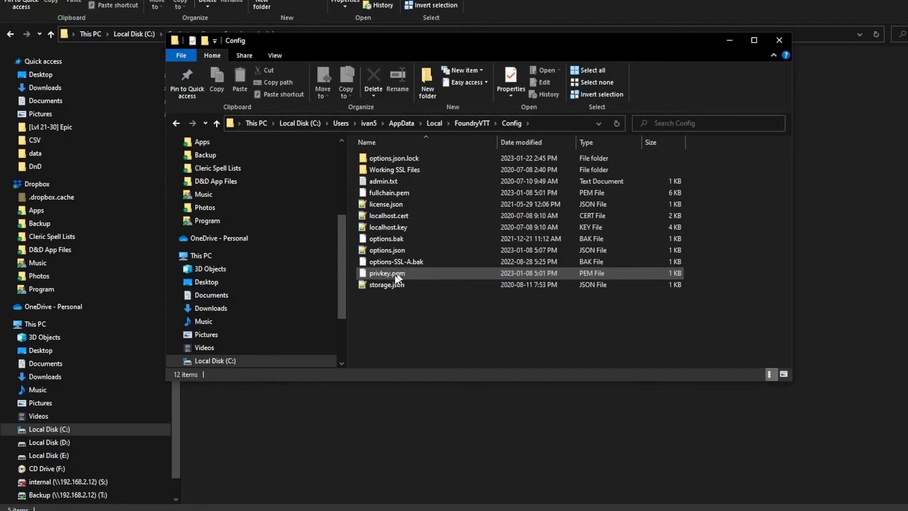
left_click(497, 510)
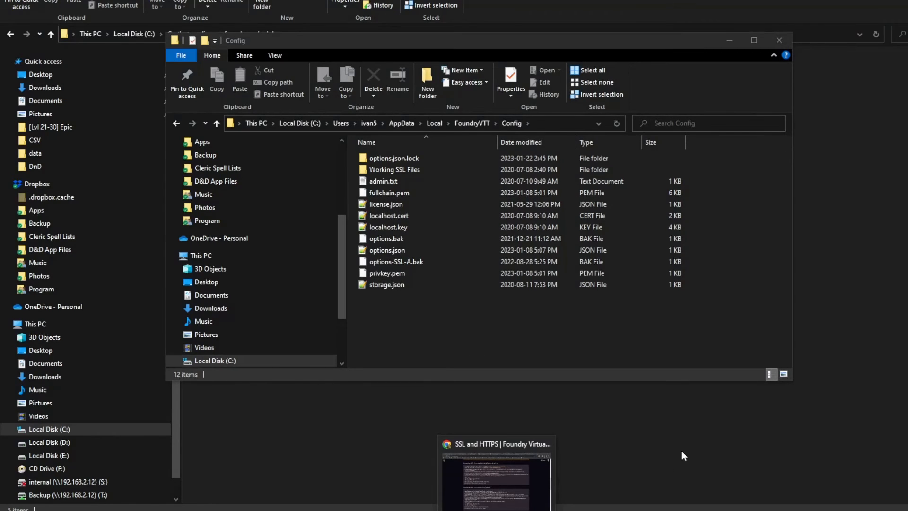
left_click(494, 446)
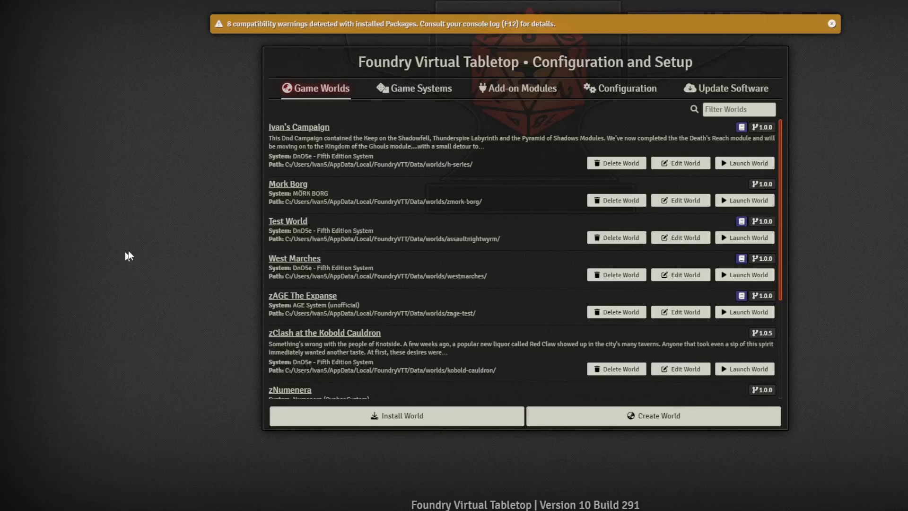
Step: View Foundry's Configuration settings, search the installable add-on modules for "live", and close the module installer
left_click(621, 94)
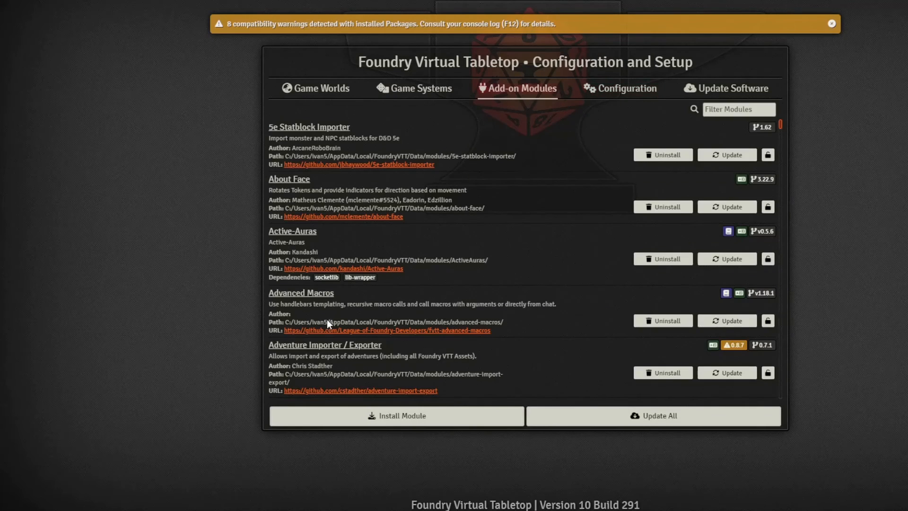
left_click(411, 418)
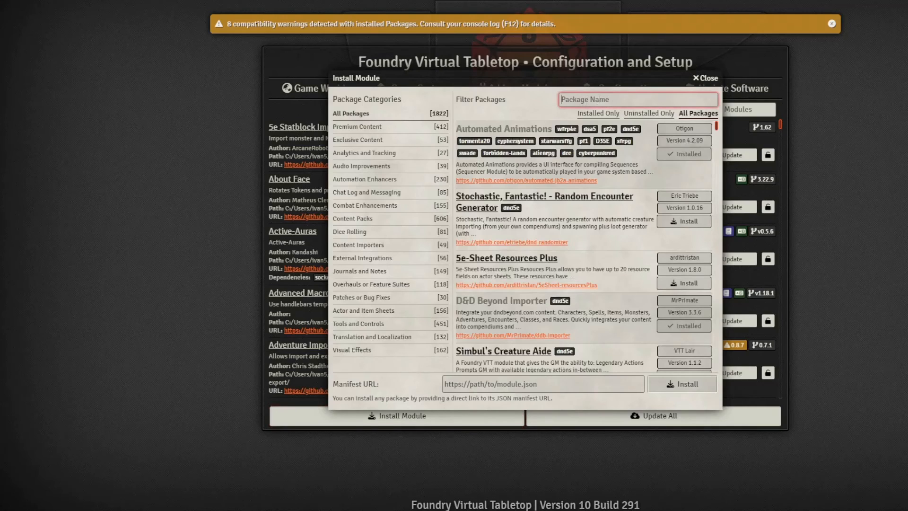
type("live")
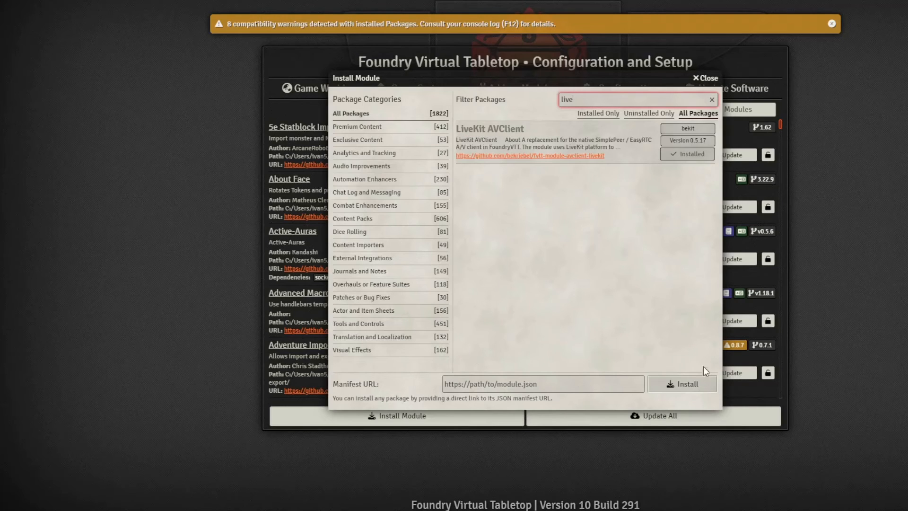
left_click(705, 78)
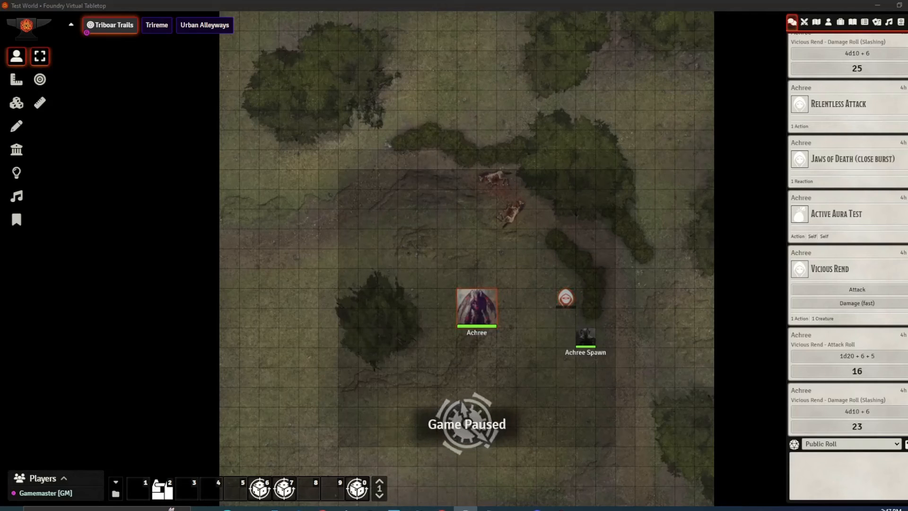
Step: Enable the LiveKit AVClient module in Test World, save the module settings and reload the application
left_click(905, 22)
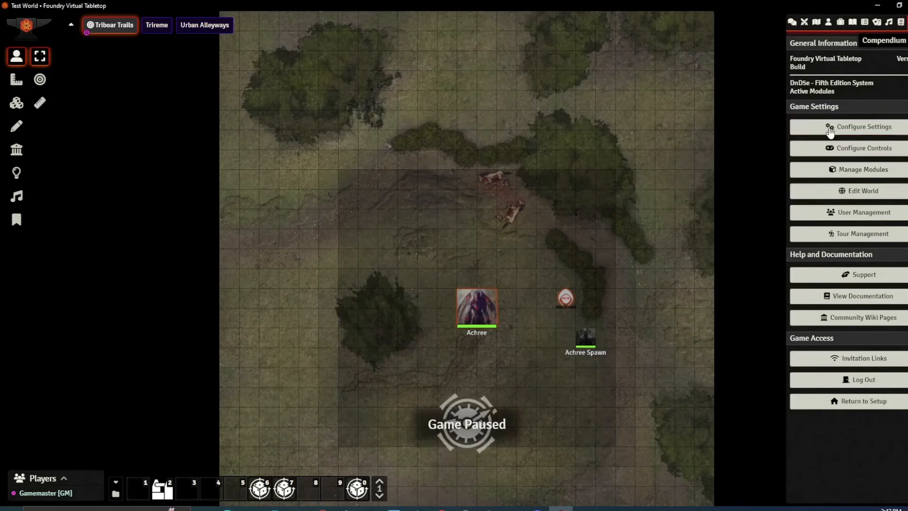
left_click(856, 170)
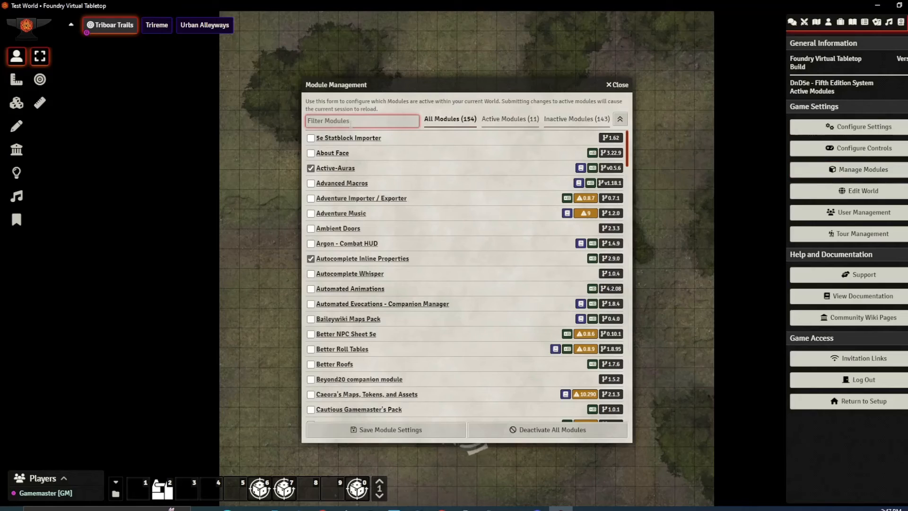
type("live")
left_click(311, 138)
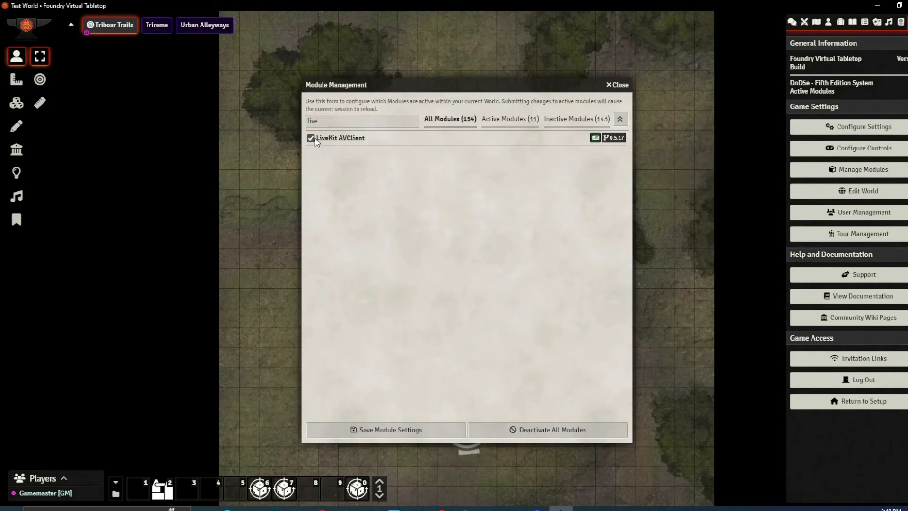
left_click(395, 431)
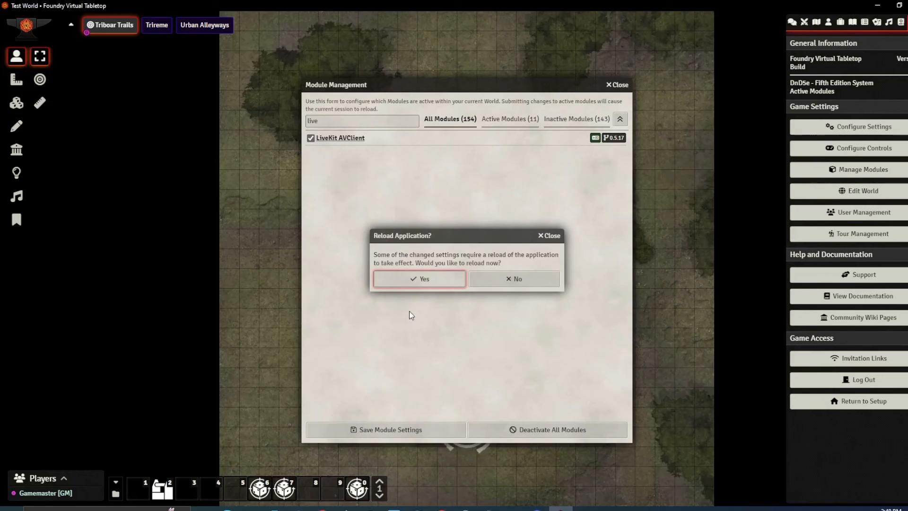
left_click(408, 280)
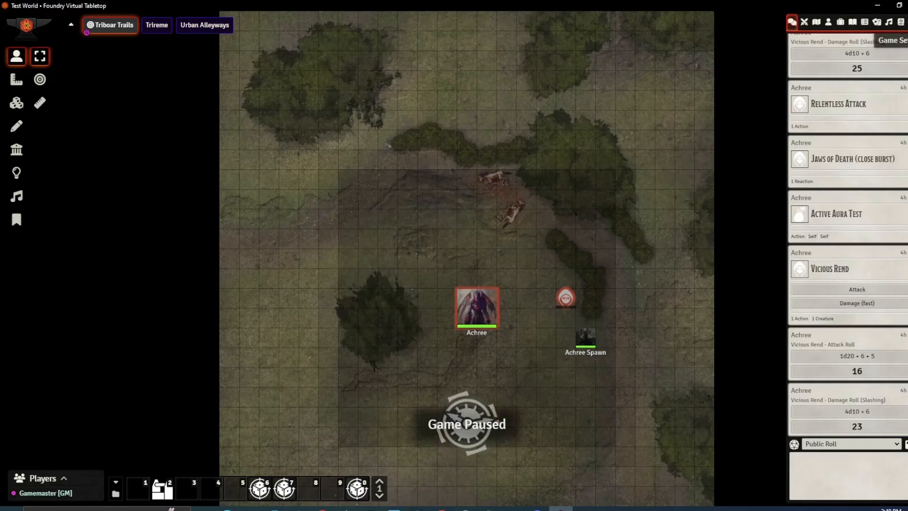
Step: Open the Audio/Video Configuration from the game settings and review its LiveKit AVClient options
left_click(906, 22)
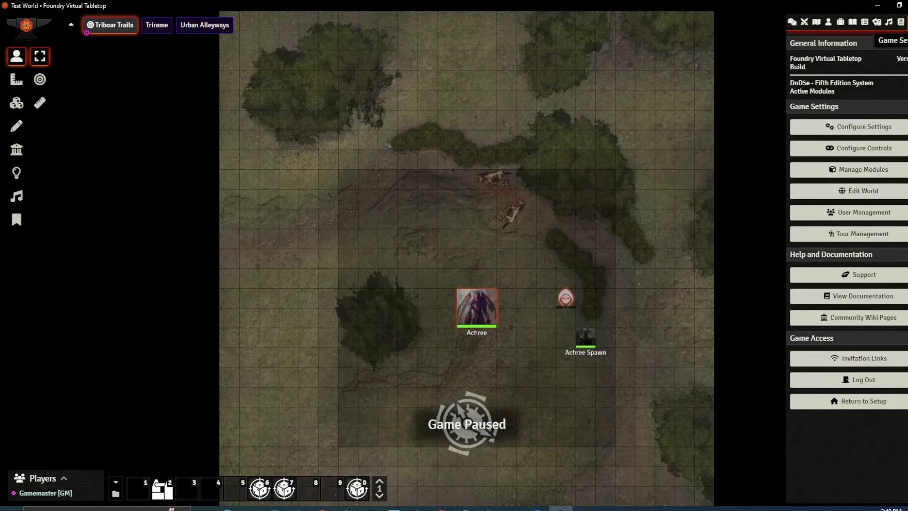
left_click(869, 128)
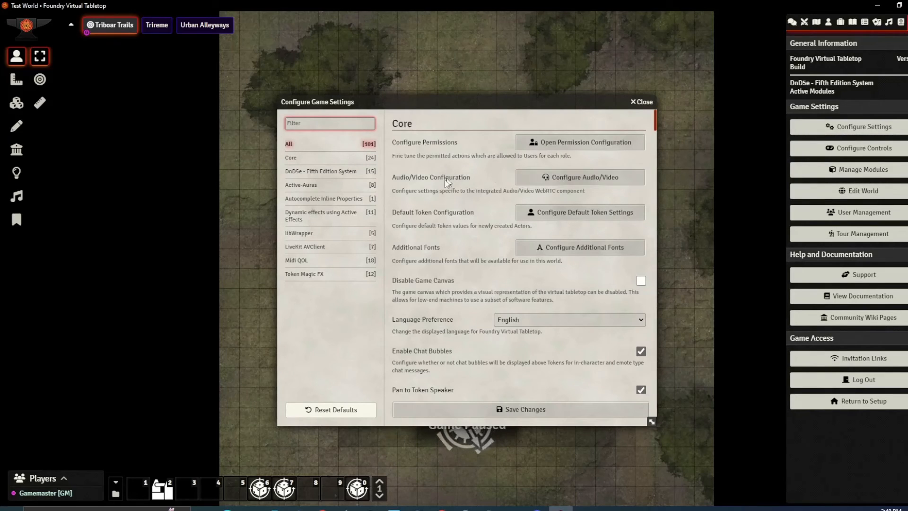
left_click(567, 179)
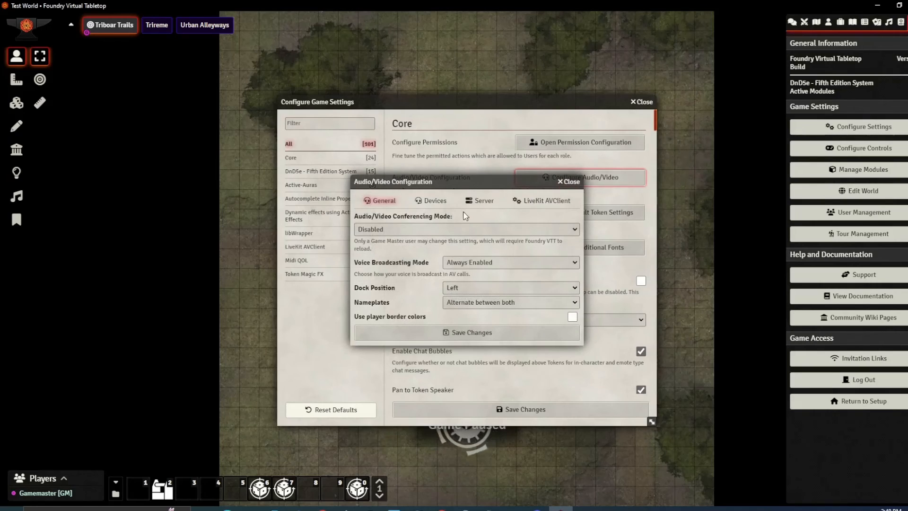
left_click(533, 206)
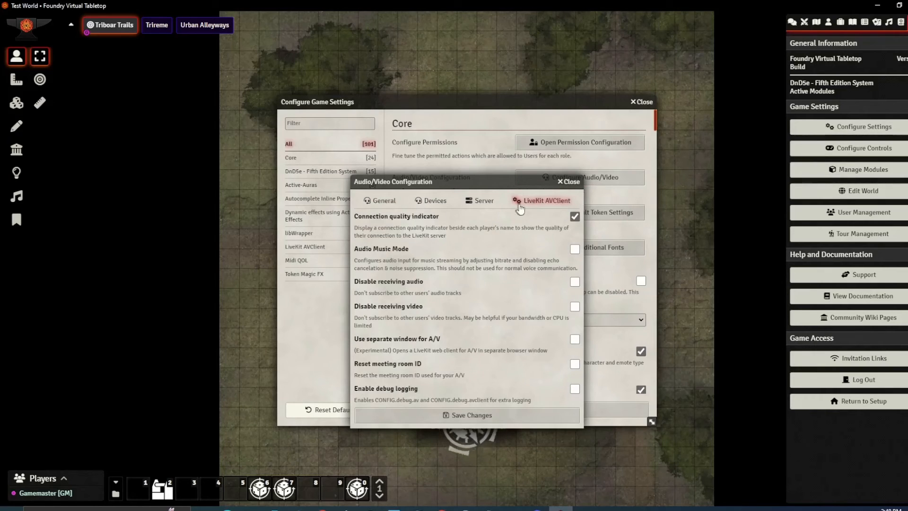
Step: Set the LiveKit Server to Custom in the audio/video server settings
left_click(482, 200)
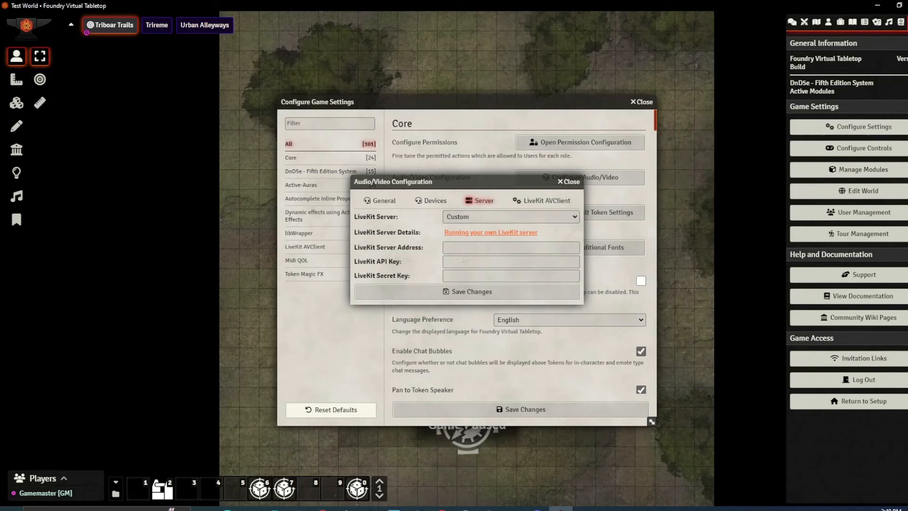
left_click(469, 218)
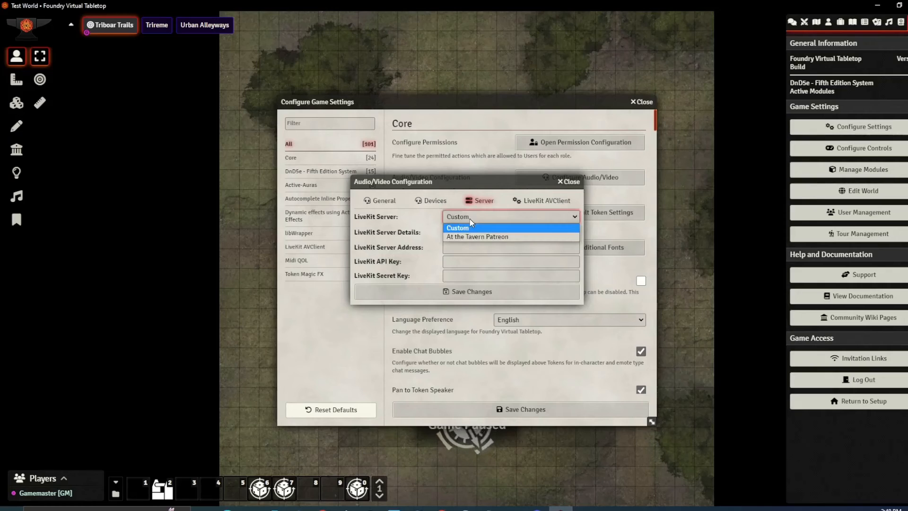
left_click(469, 218)
left_click(470, 217)
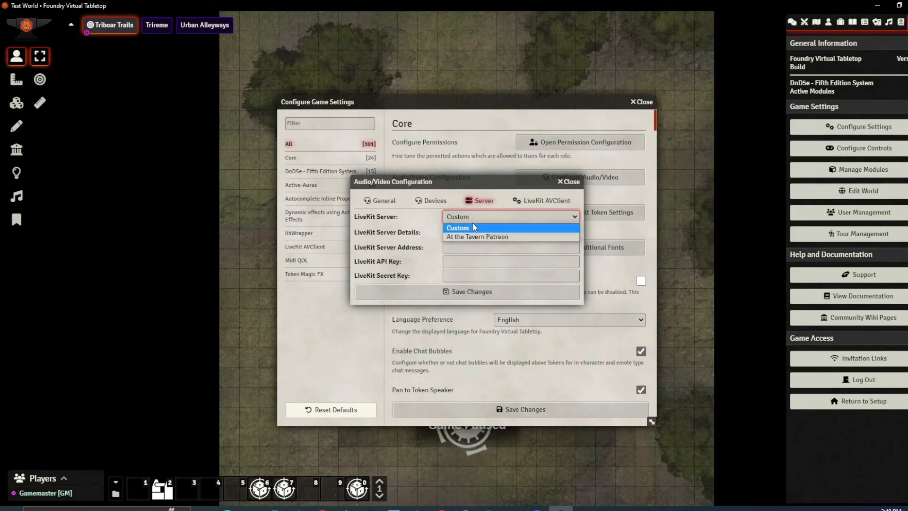
left_click(475, 229)
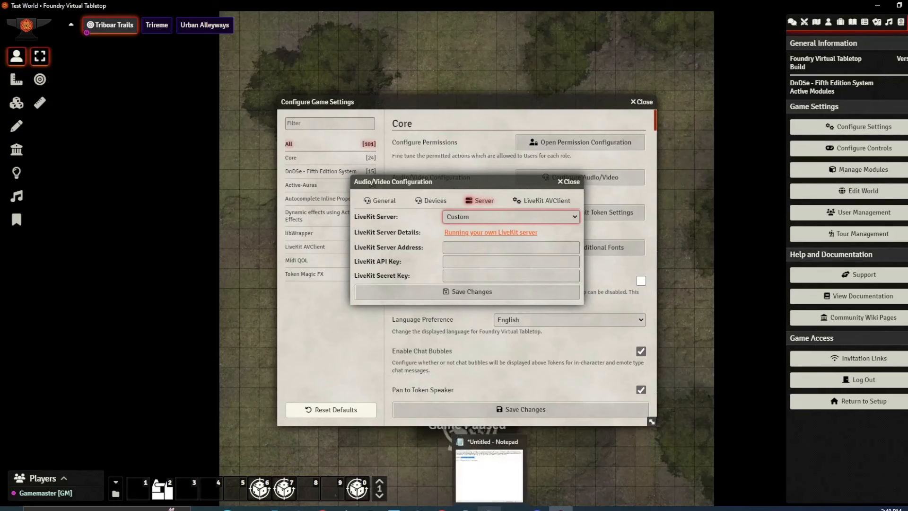
Step: Copy foundryvttav.livekit.cloud from the Notepad notes and enter it as the LiveKit Server Address in Foundry's audio/video server settings
left_click(490, 508)
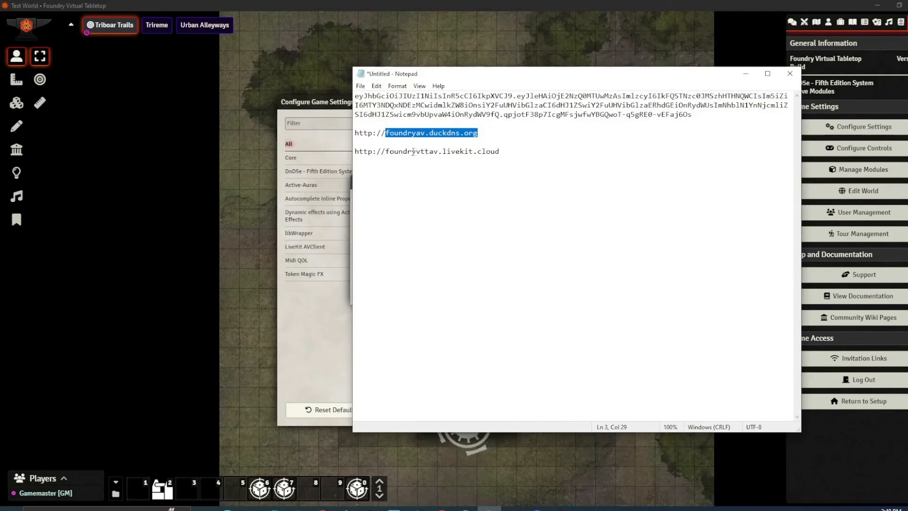
left_click_drag(387, 153, 495, 159)
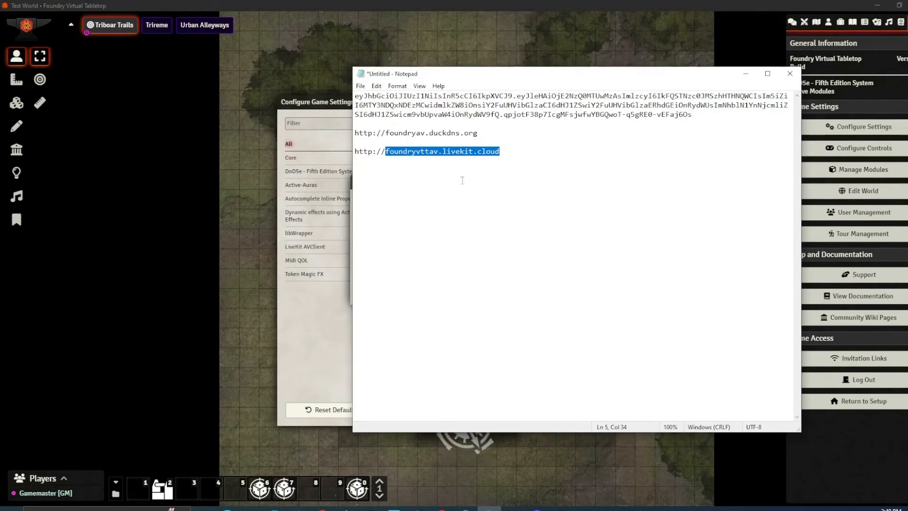
key("alt+Tab")
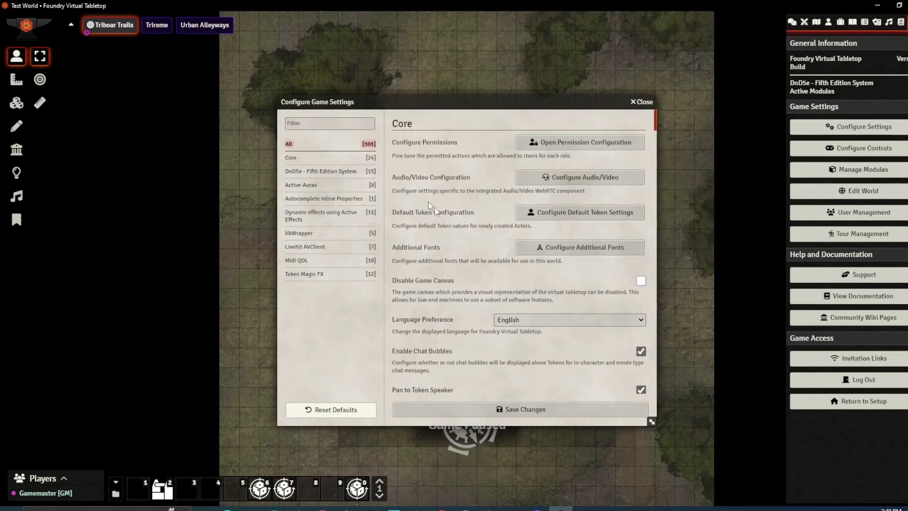
left_click_drag(503, 100, 278, 105)
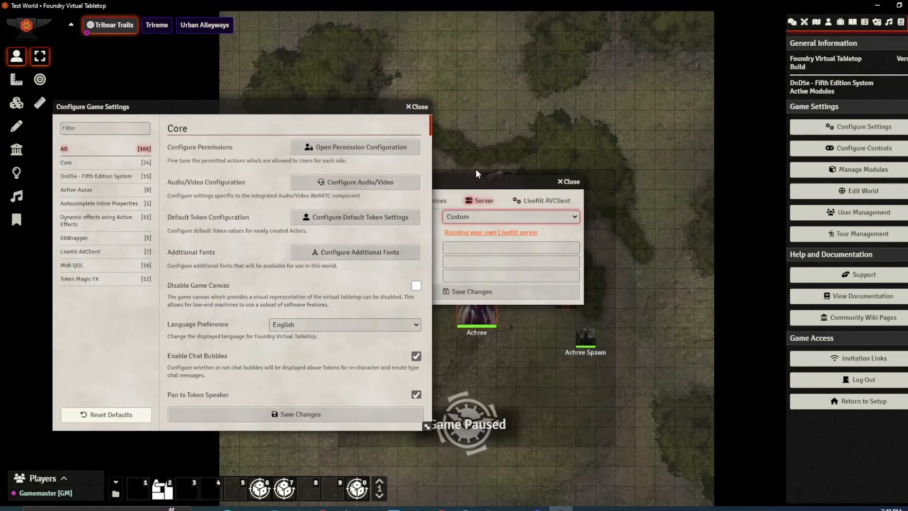
left_click(492, 179)
left_click(491, 247)
type("foundryvttav.livekit.cloud")
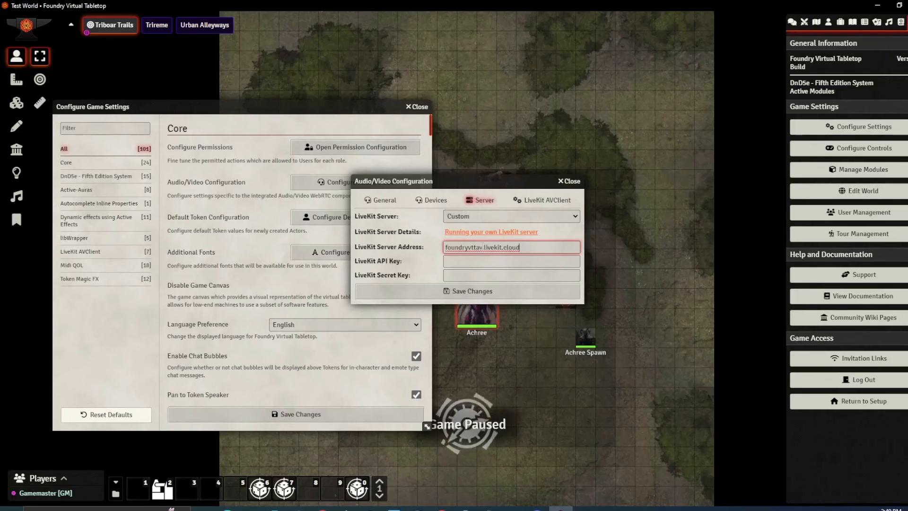
Step: Copy the API key of the foundrya/v entry from the LiveKit Cloud project settings and paste it as Foundry's LiveKit API Key
left_click(453, 264)
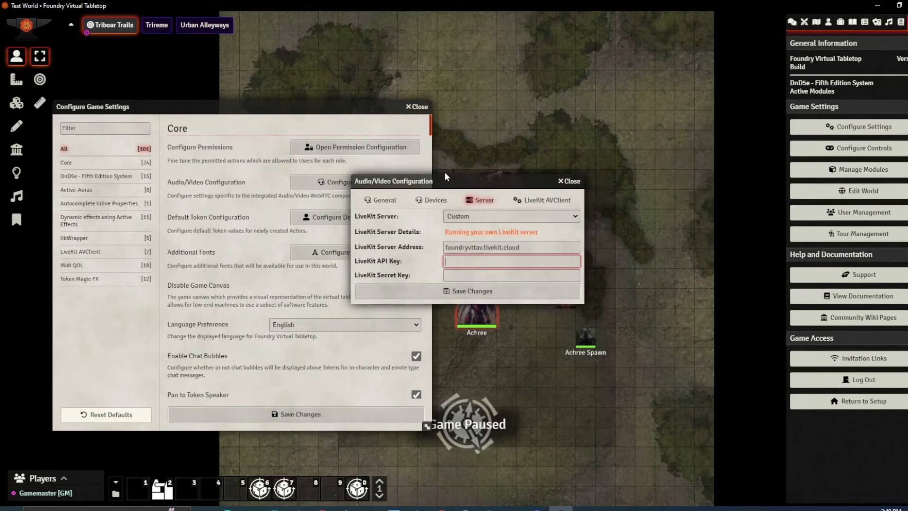
left_click_drag(455, 184, 540, 143)
left_click_drag(316, 110, 335, 108)
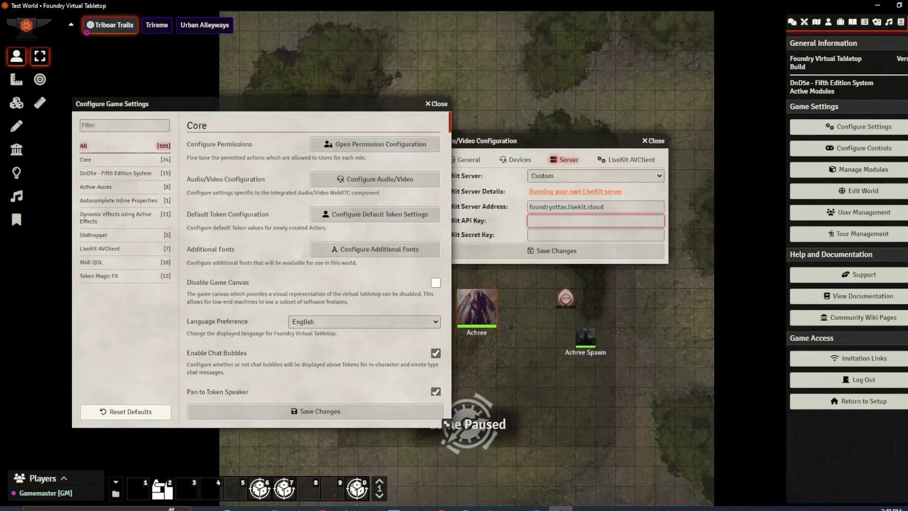
key("alt+Tab")
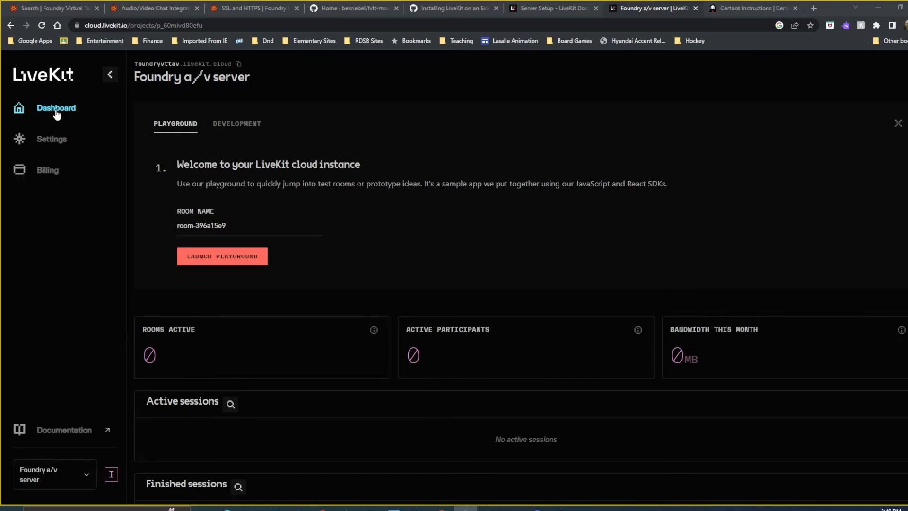
left_click(76, 141)
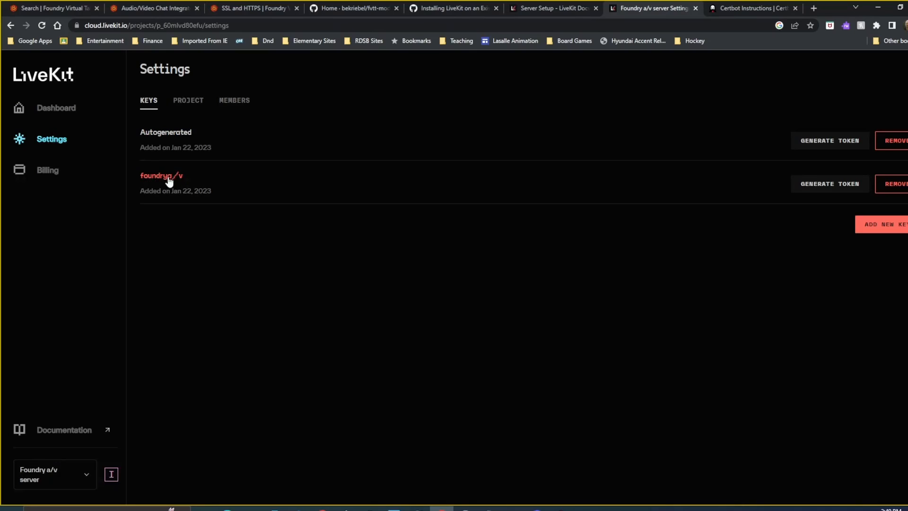
left_click(279, 181)
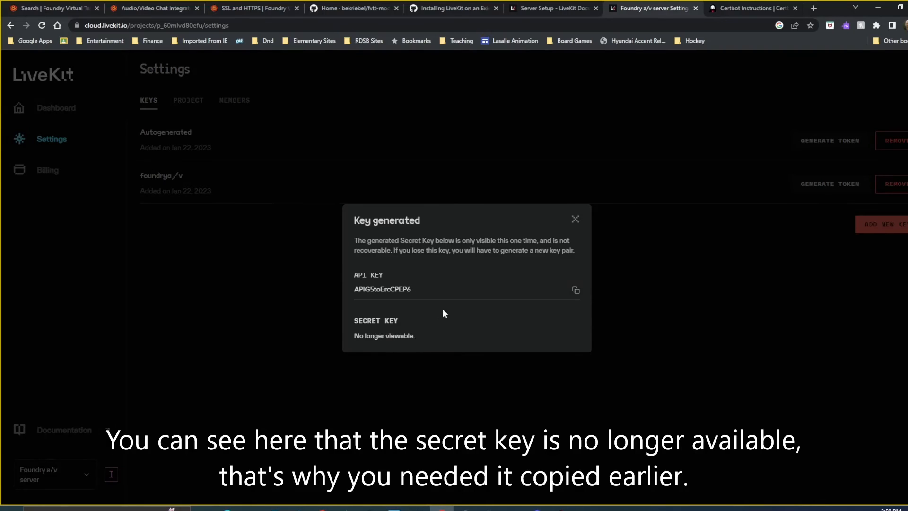
left_click_drag(414, 287, 335, 289)
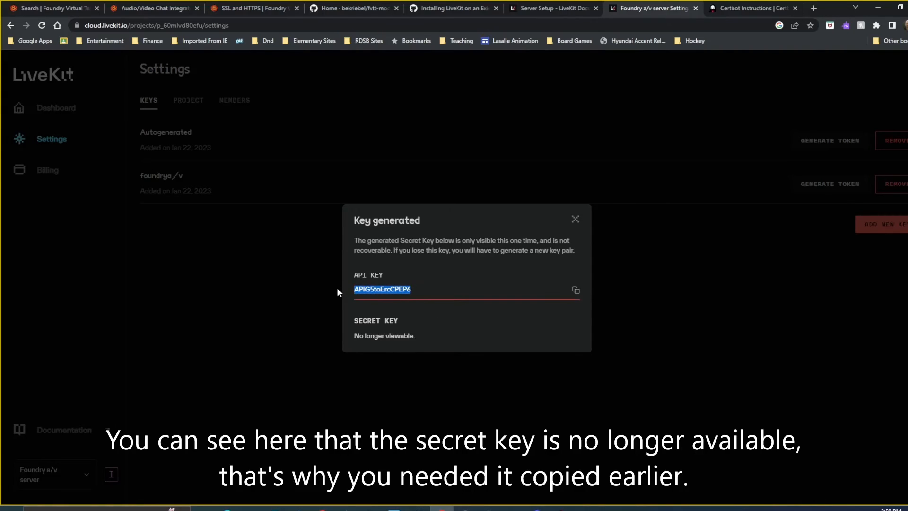
left_click(577, 291)
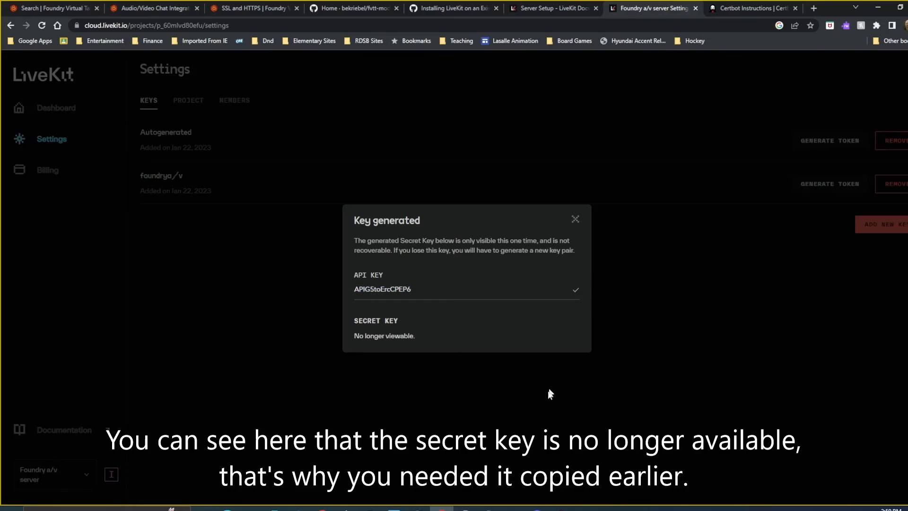
left_click(561, 507)
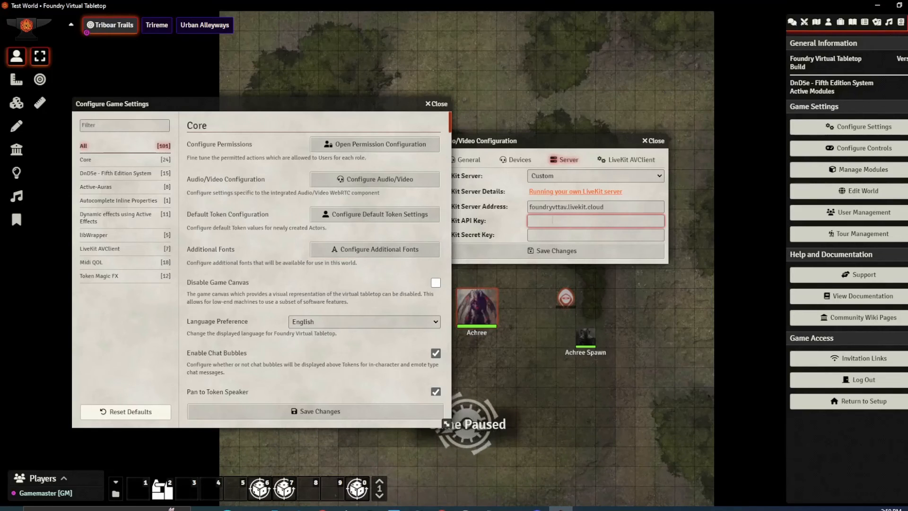
left_click(540, 222)
key("ctrl+v")
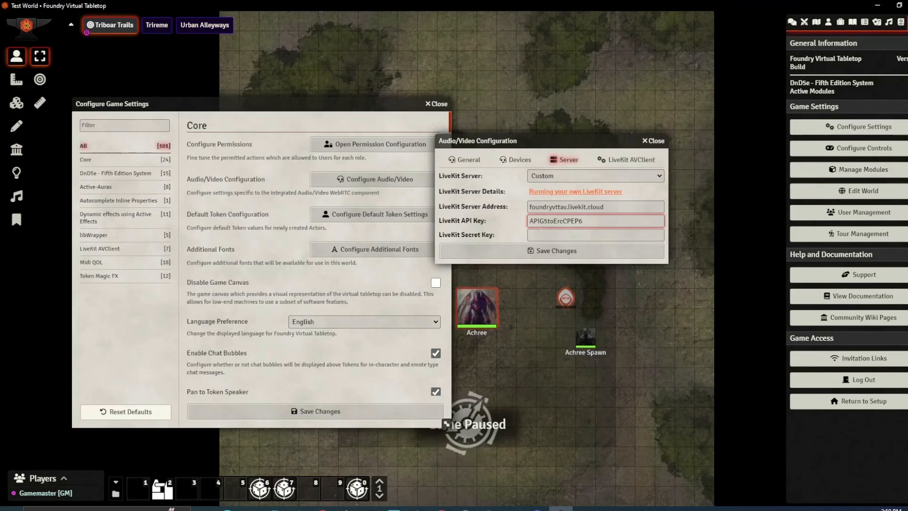
Step: Copy the long token from the Notepad notes, paste it as Foundry's LiveKit Secret Key and save the audio/video server settings
left_click(540, 235)
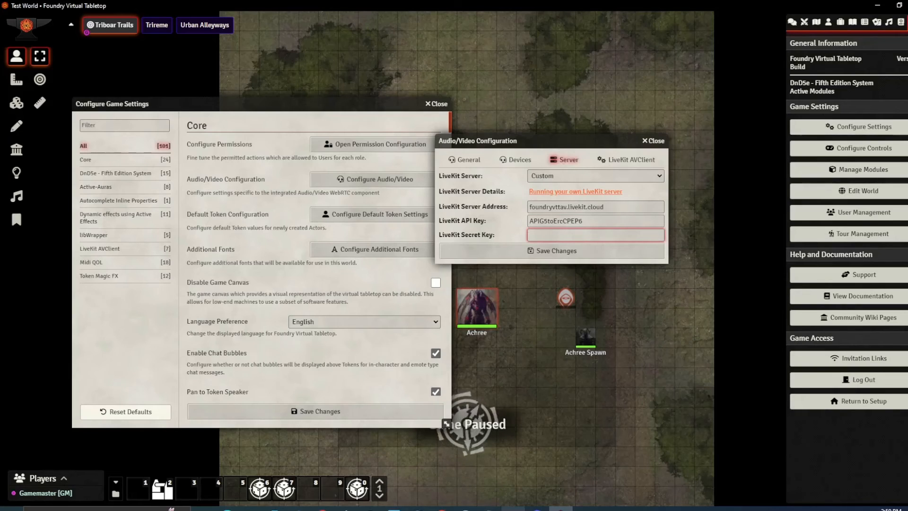
left_click(442, 508)
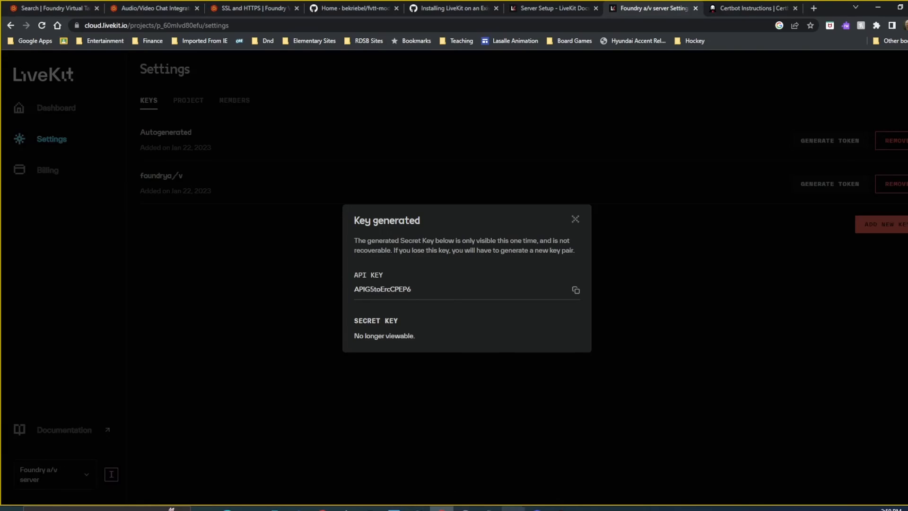
left_click(489, 508)
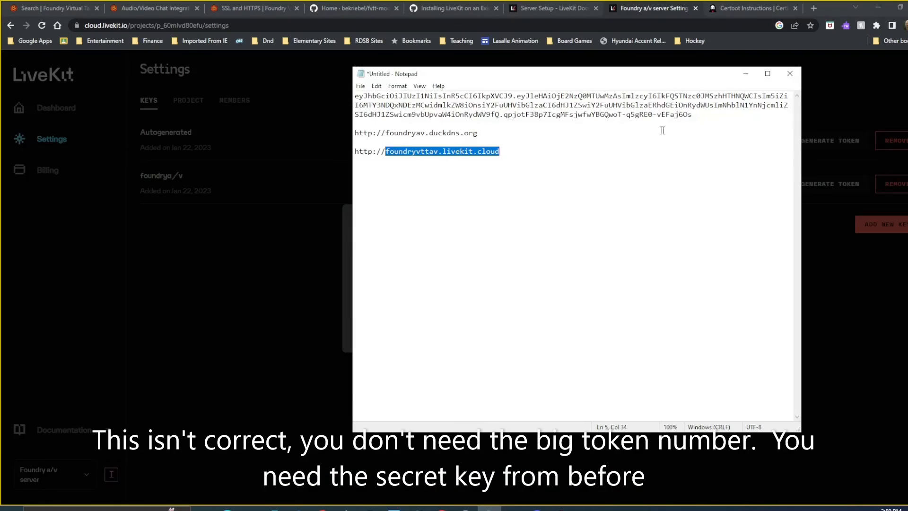
left_click_drag(692, 114, 352, 98)
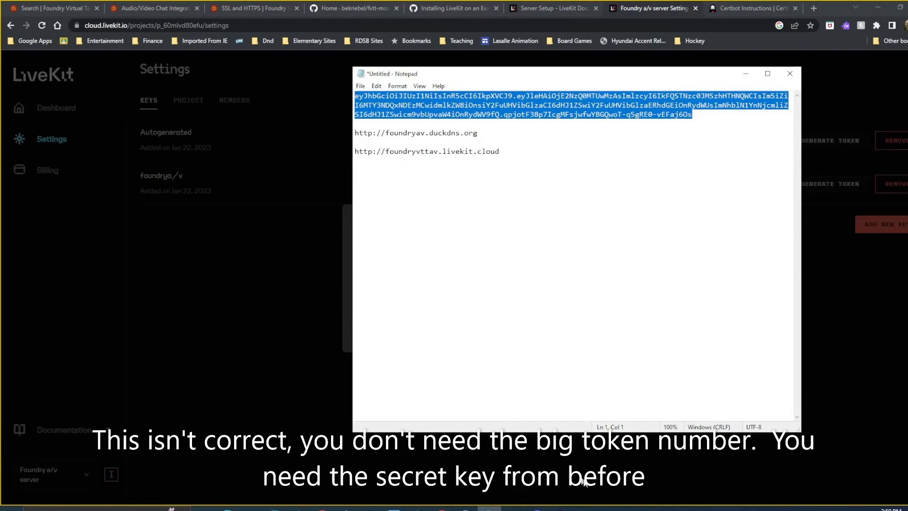
left_click(560, 508)
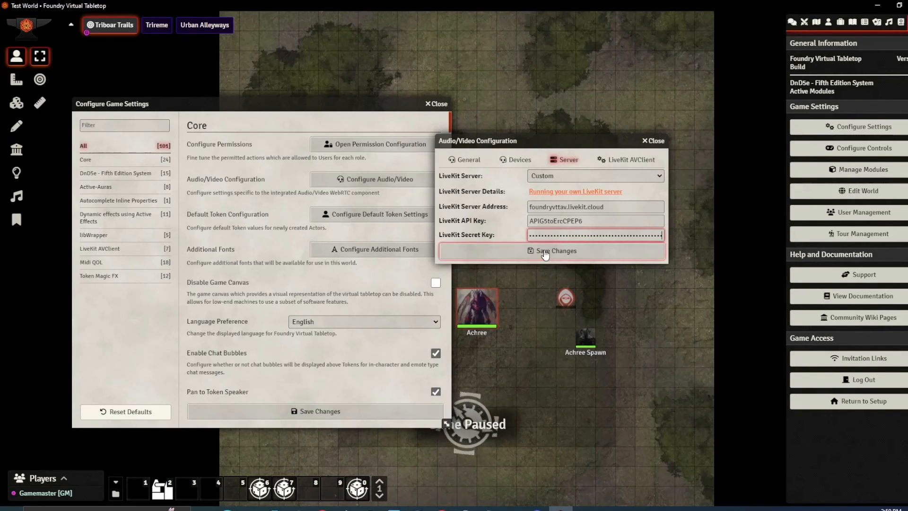
left_click(546, 254)
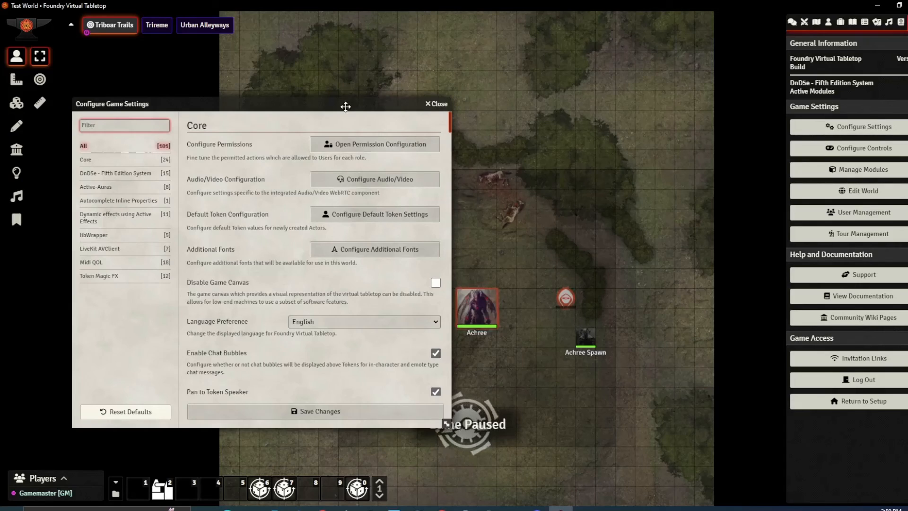
Step: Save the changes in Configure Game Settings and reload the world
left_click_drag(346, 107, 530, 54)
left_click(503, 360)
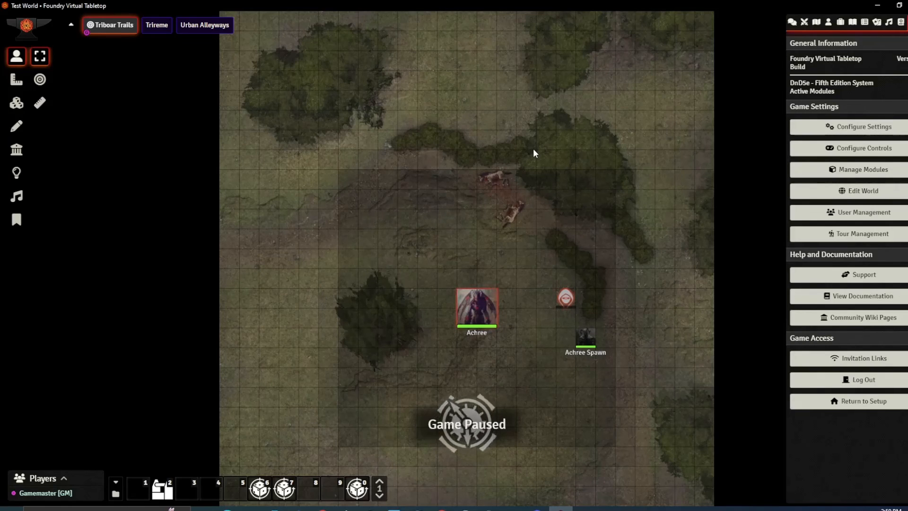
key("F5")
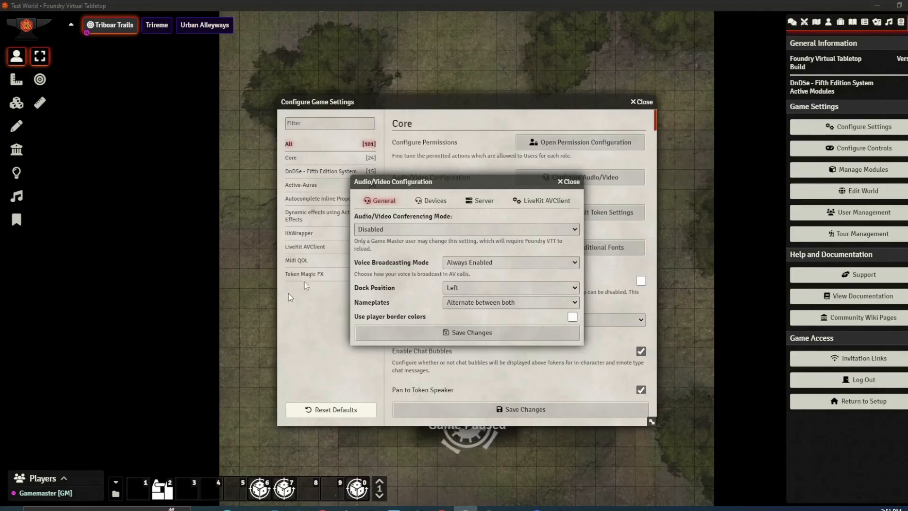
Step: Set the Audio/Video Conferencing Mode to Audio/Video Enabled, save the changes and accept the application reload
left_click(383, 230)
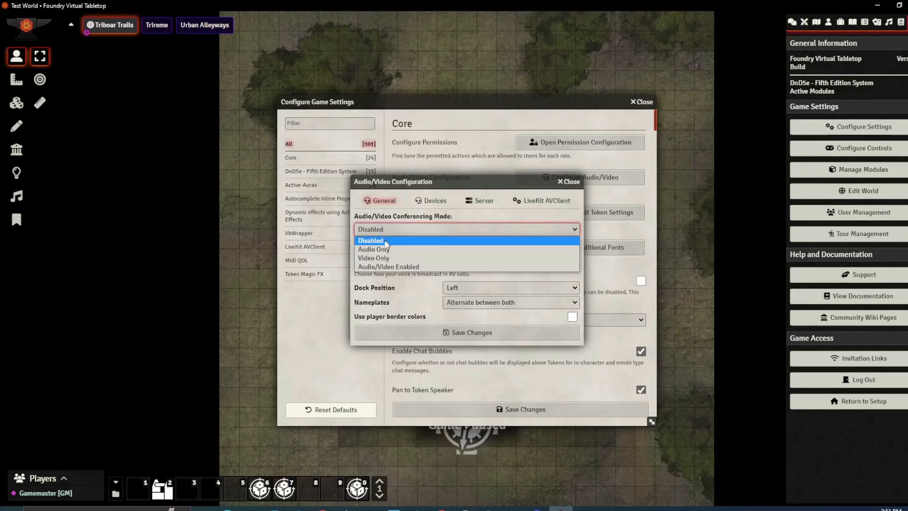
left_click(381, 266)
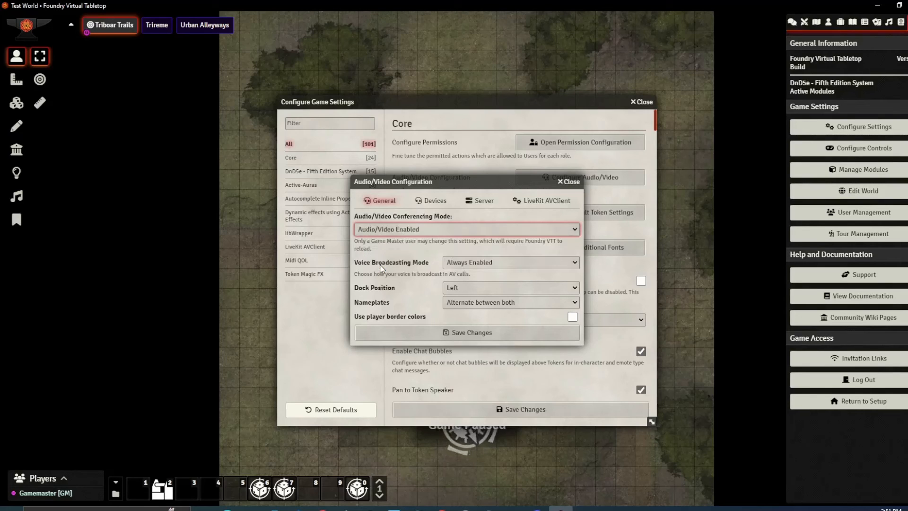
left_click(439, 330)
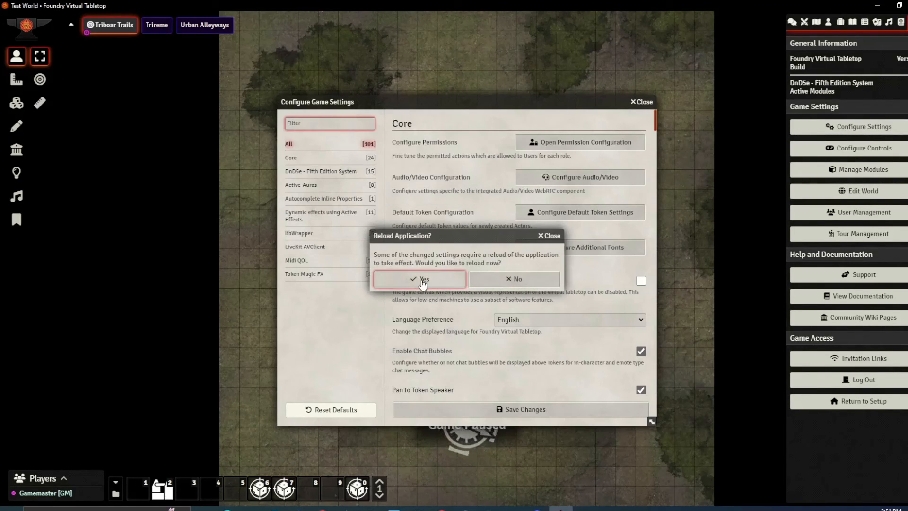
left_click(423, 283)
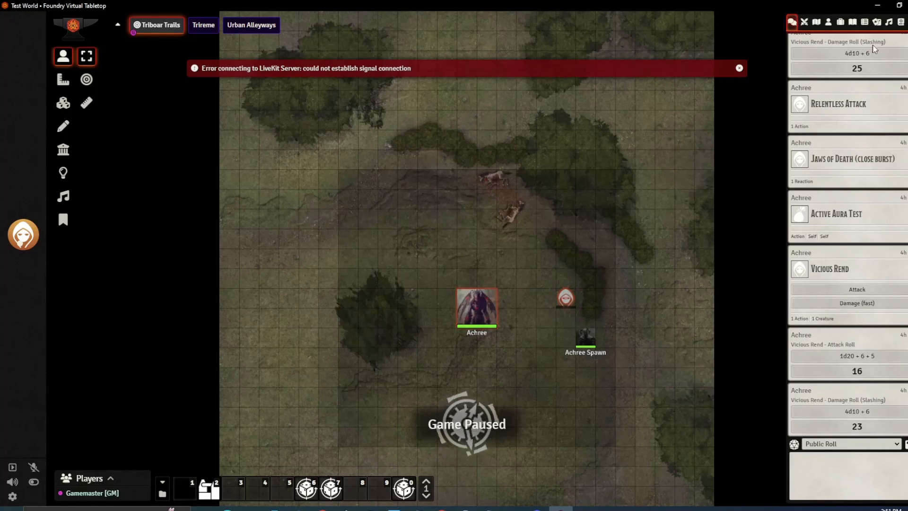
Step: Try to open the Audio/Video Configuration from the game settings and close the settings window
left_click(900, 22)
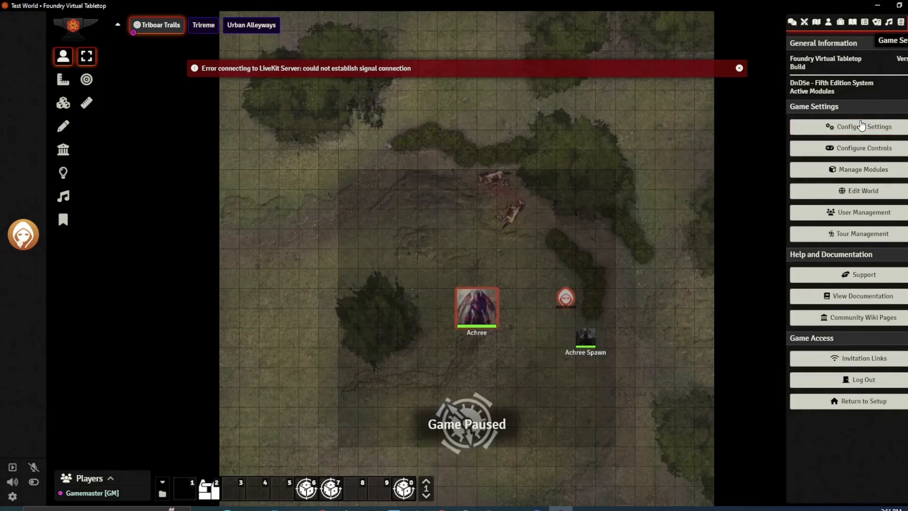
left_click(857, 126)
left_click(584, 177)
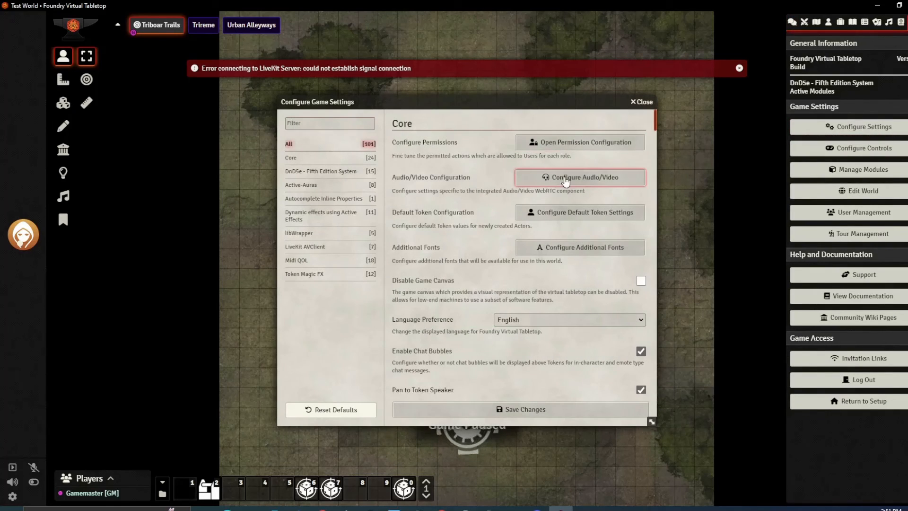
left_click(568, 182)
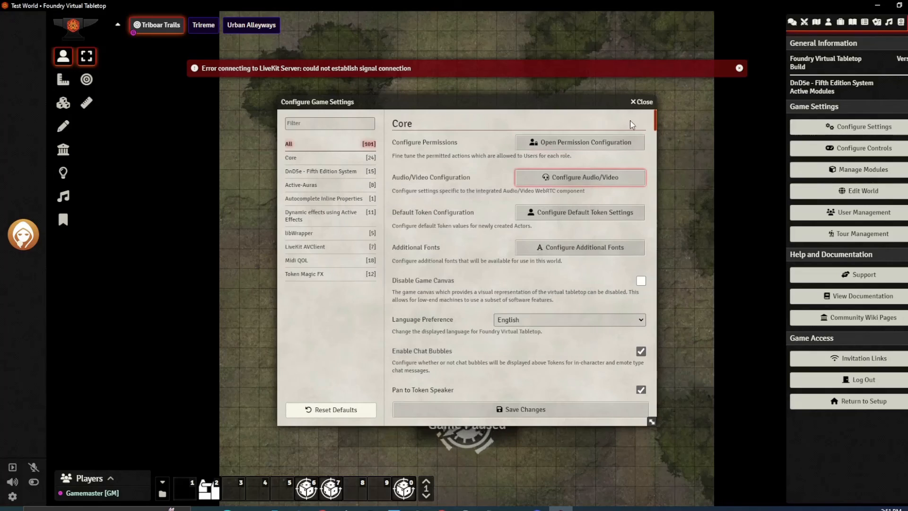
left_click(643, 102)
Step: Return from Test World to Foundry's setup screen and open its Configuration settings
left_click(844, 401)
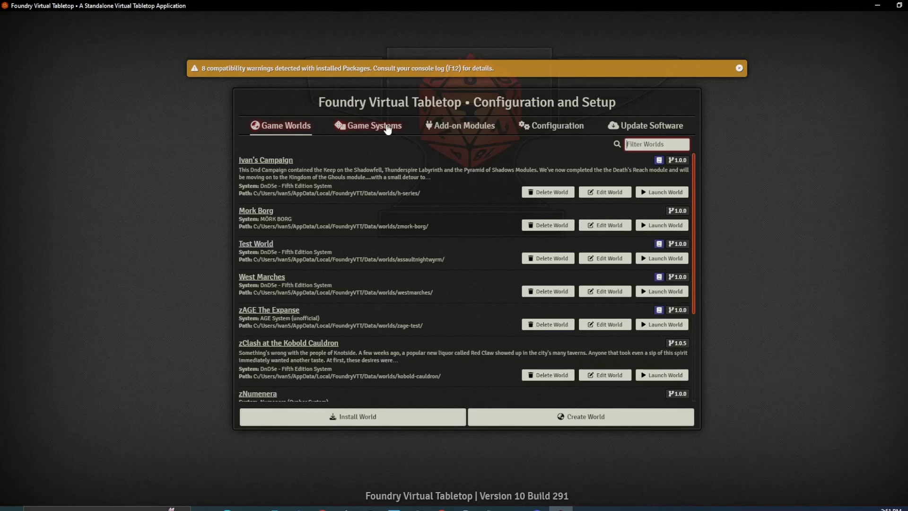
left_click(528, 129)
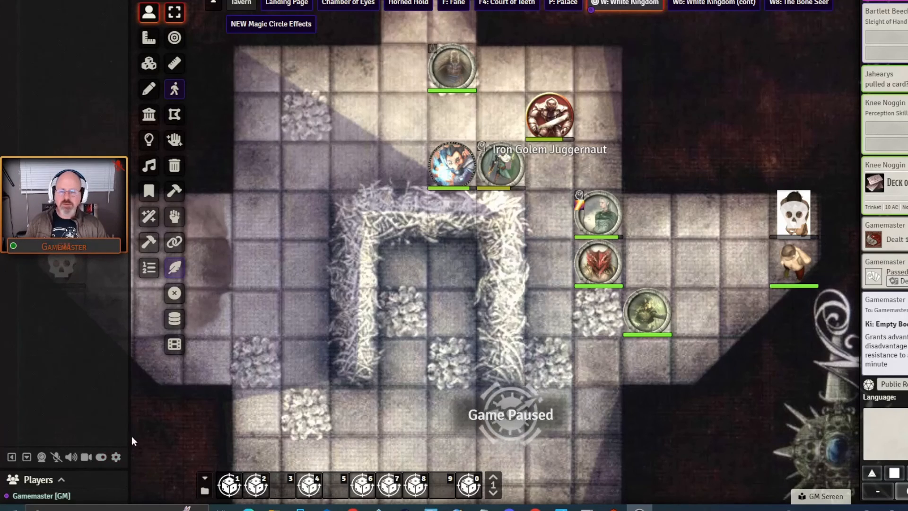
Step: Open the Audio/Video Configuration from the camera dock and review the available Audio/Video Conferencing Mode options
left_click(117, 458)
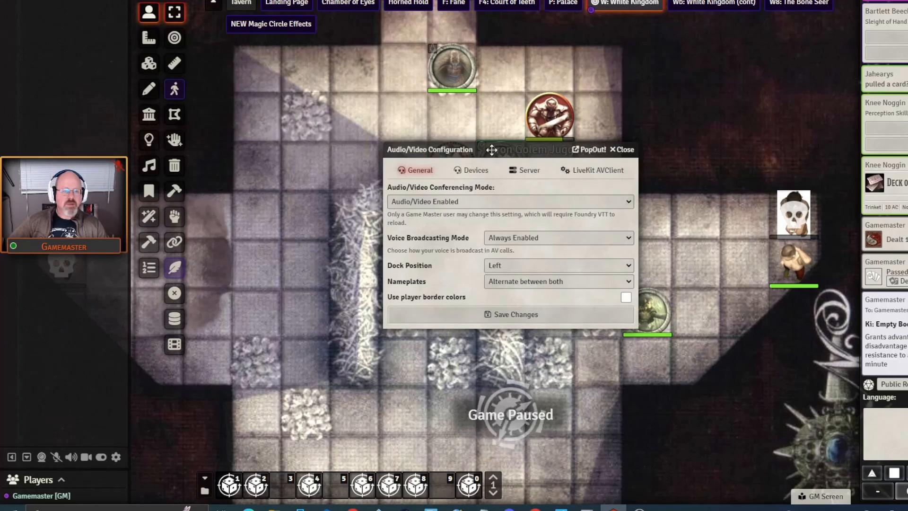
left_click_drag(492, 150, 455, 127)
left_click(422, 179)
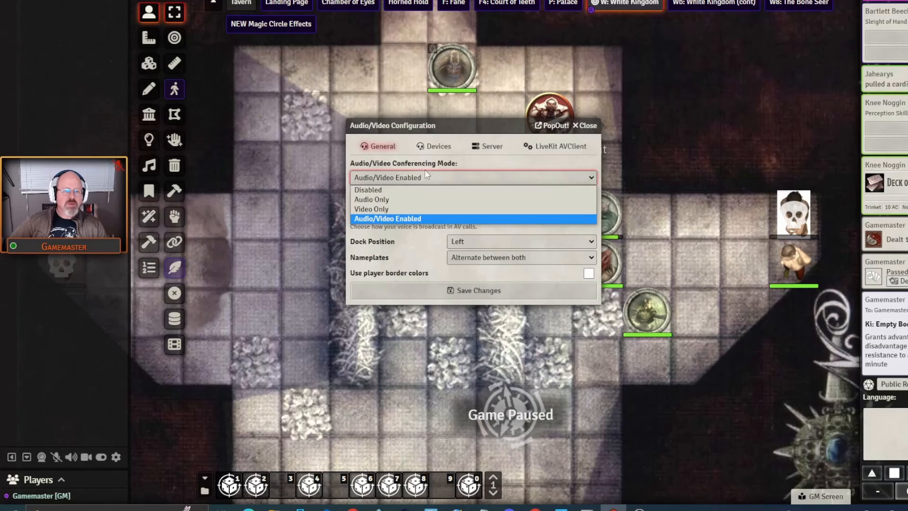
left_click(422, 180)
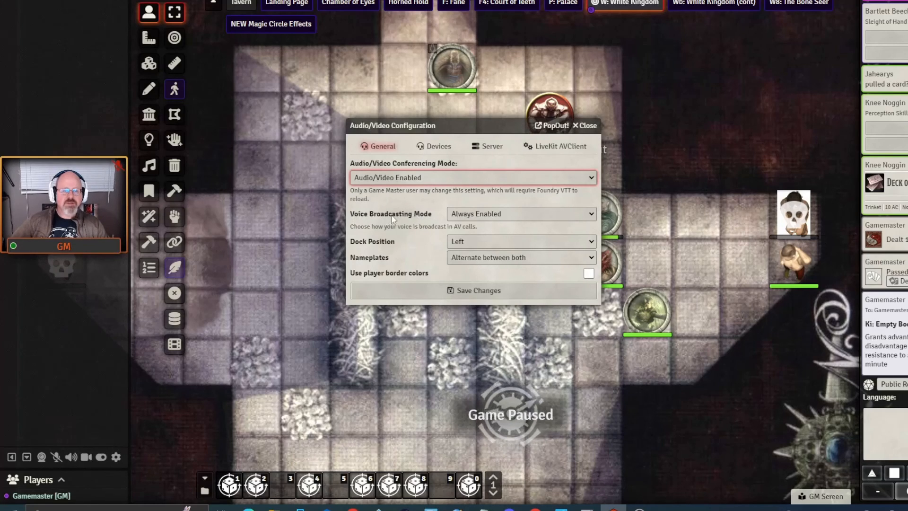
Step: Try Push-to-Talk as the Voice Broadcasting Mode and return it to Always Enabled
left_click(473, 214)
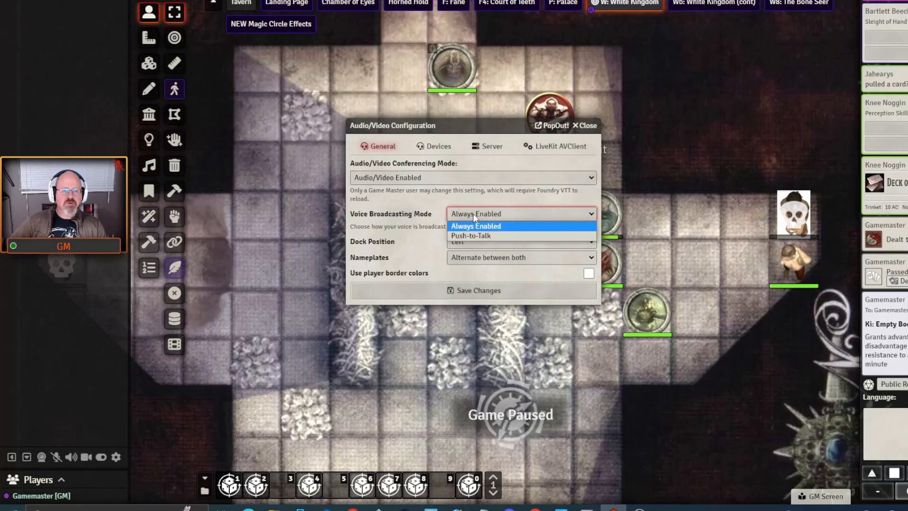
left_click(475, 235)
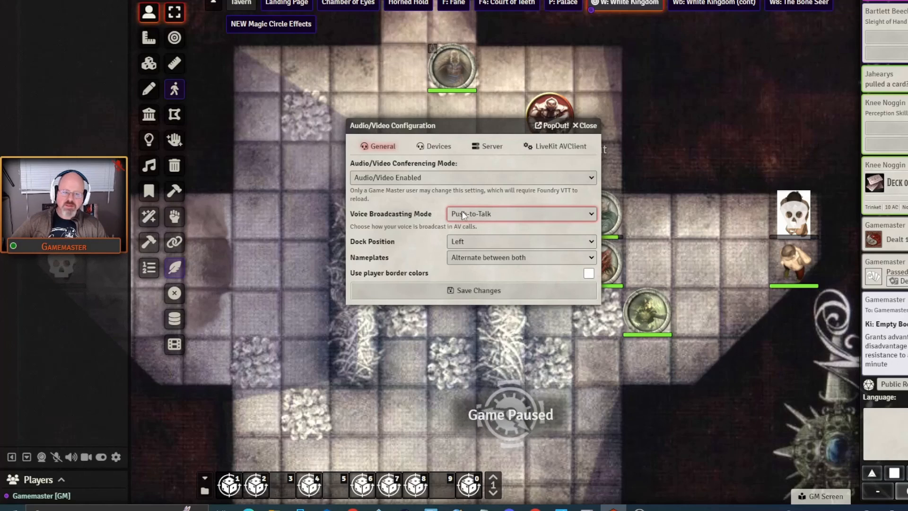
left_click(463, 213)
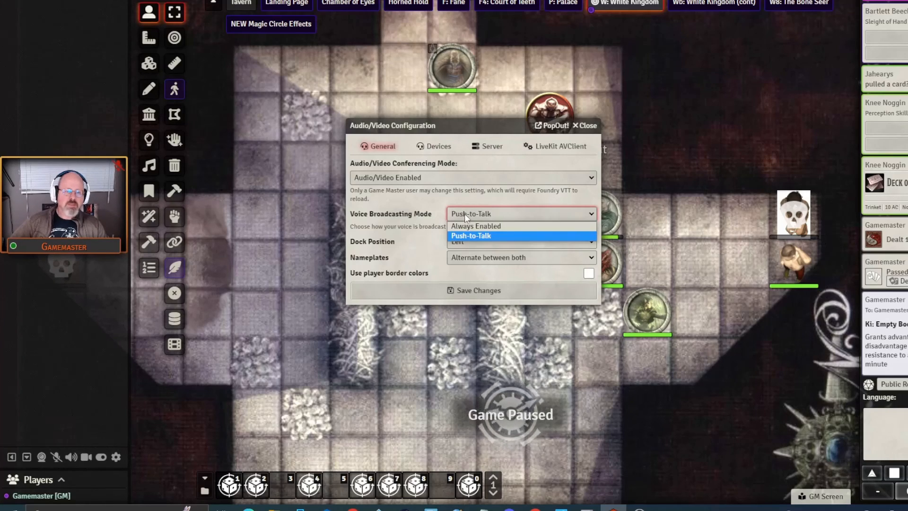
left_click(472, 226)
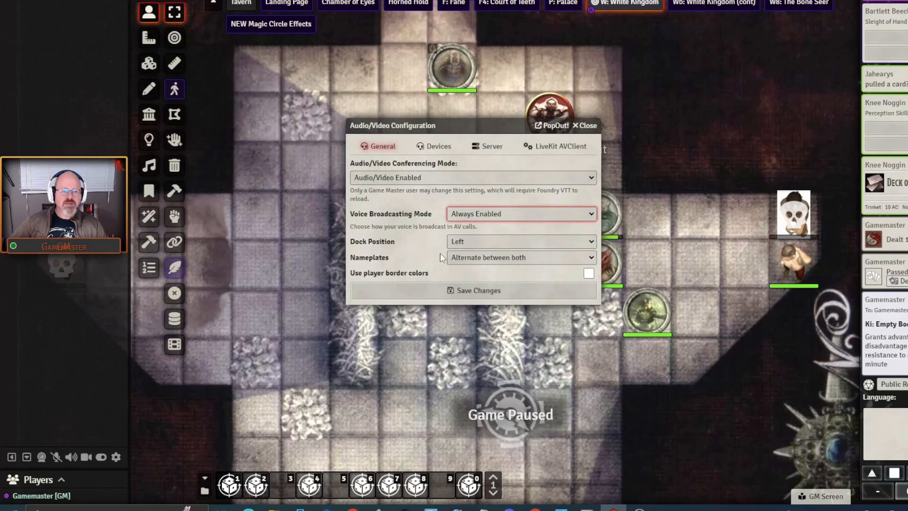
Step: Review the Nameplates options and view the Gamemaster's User Configuration with its avatar, color and character settings
left_click(488, 259)
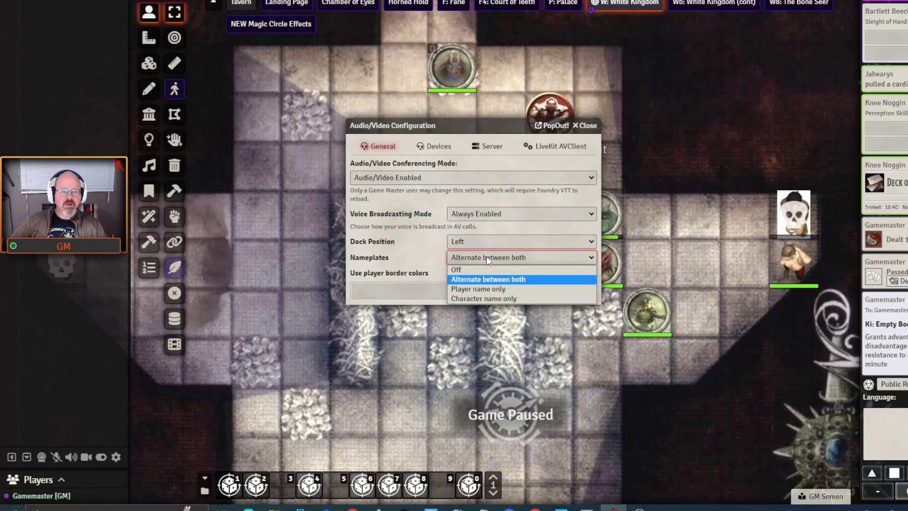
left_click(417, 269)
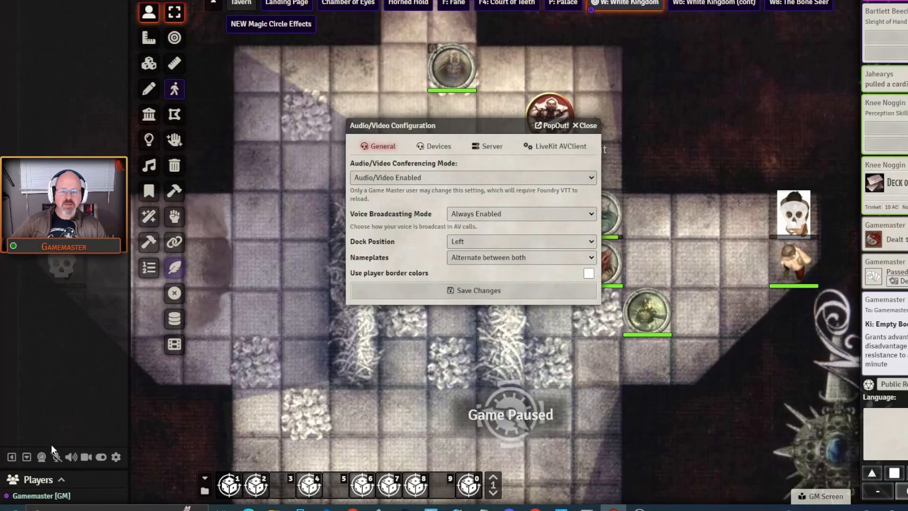
right_click(46, 496)
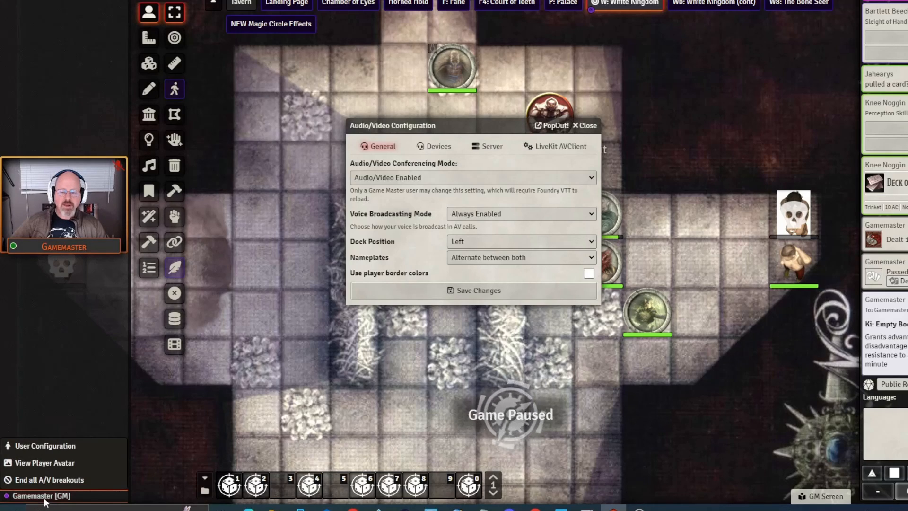
left_click(50, 449)
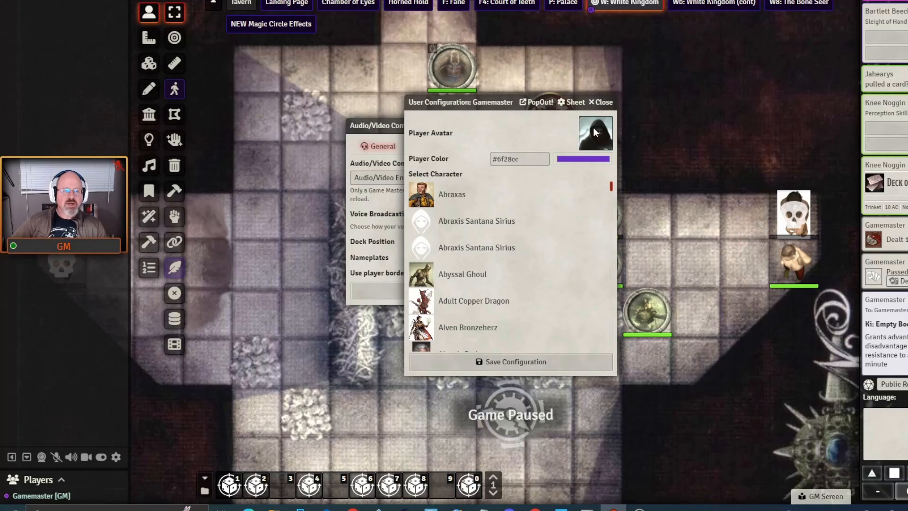
left_click(601, 102)
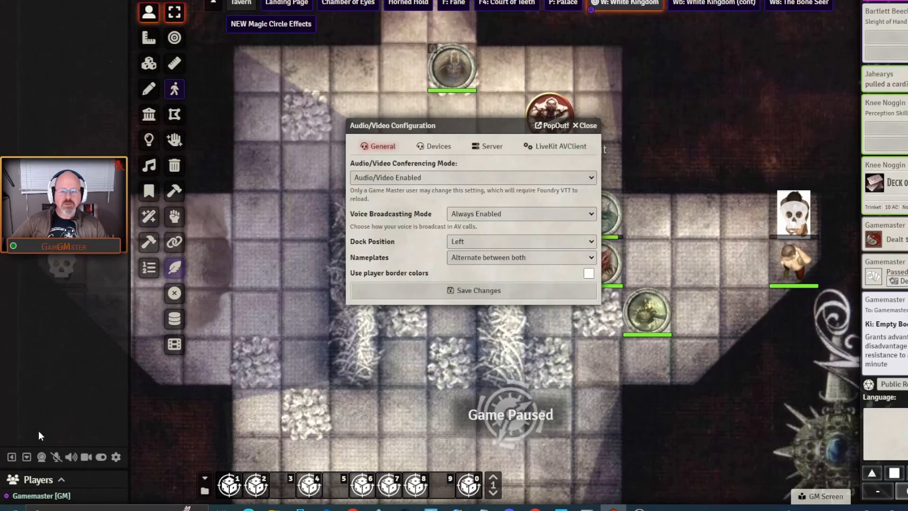
Step: Collapse the camera dock to the compact avatar view and expand it again, closing the Audio/Video Configuration in between
left_click(11, 457)
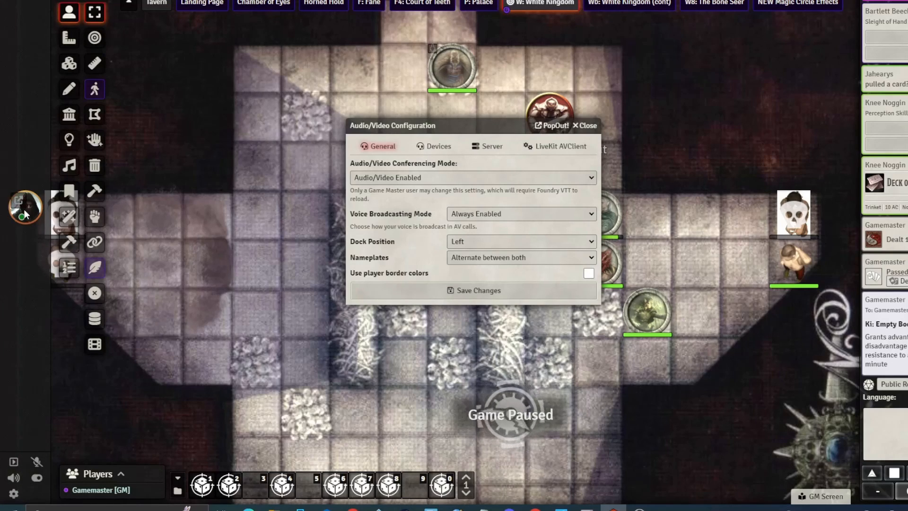
mouse_move(33, 211)
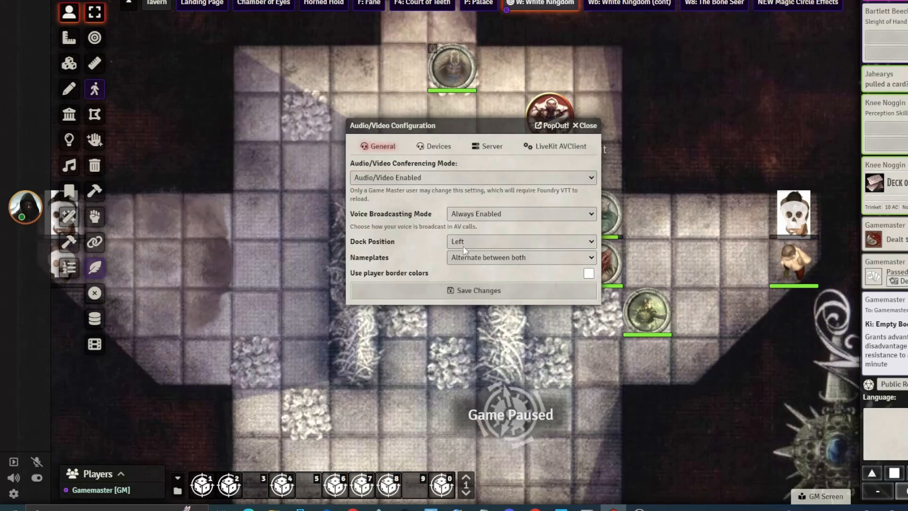
left_click(586, 125)
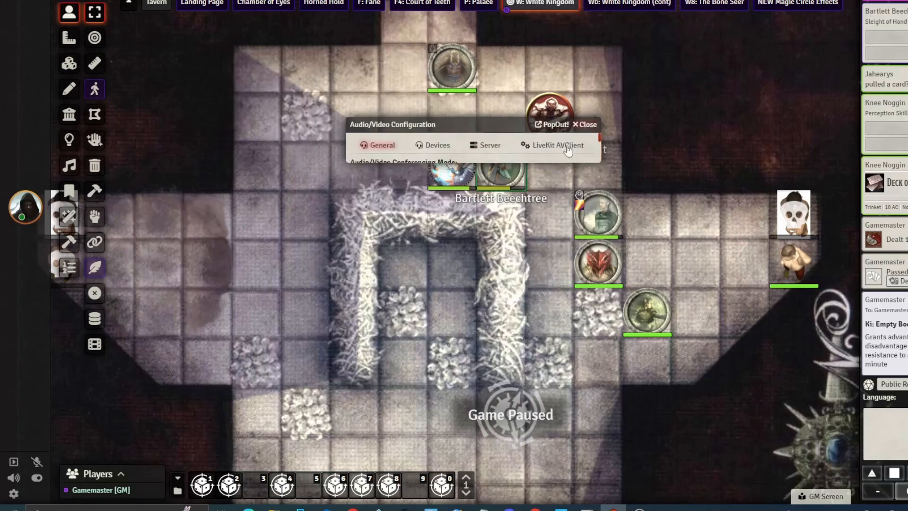
left_click(14, 463)
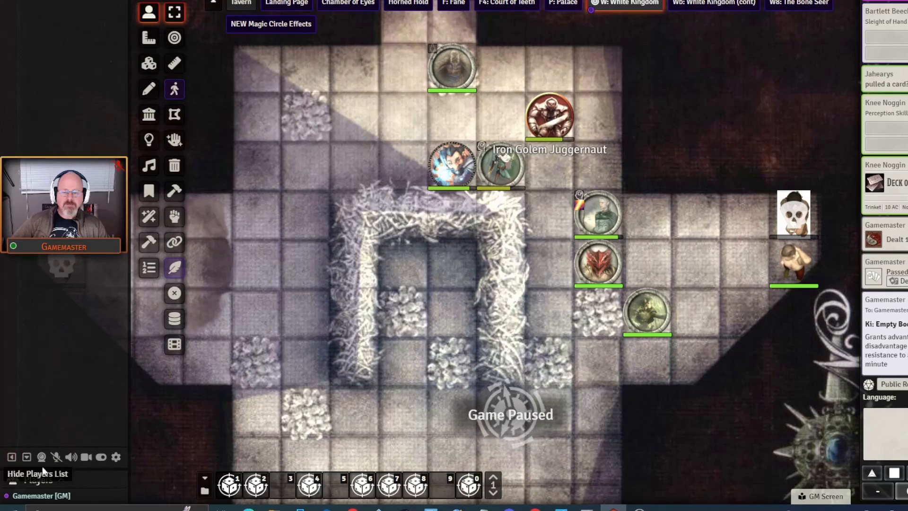
Step: Reopen the Audio/Video Configuration, set the Dock Position to Bottom and save the changes
left_click(116, 457)
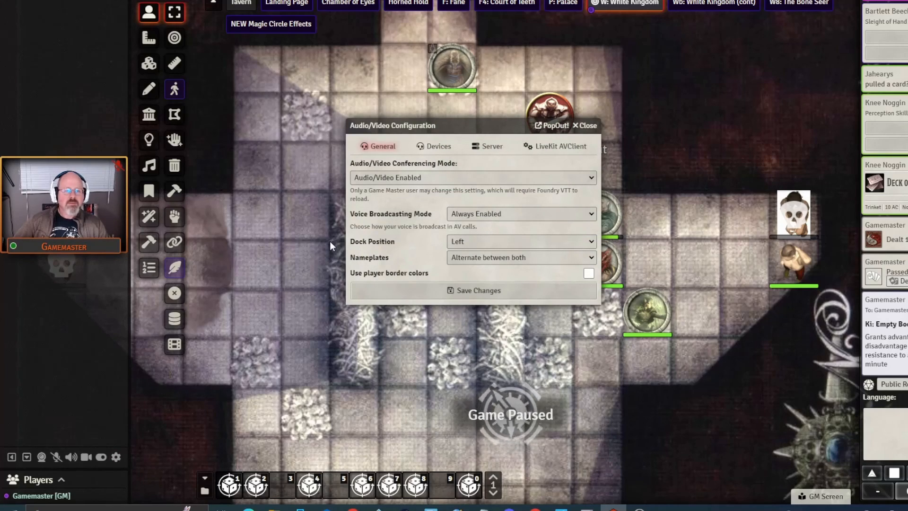
left_click(461, 243)
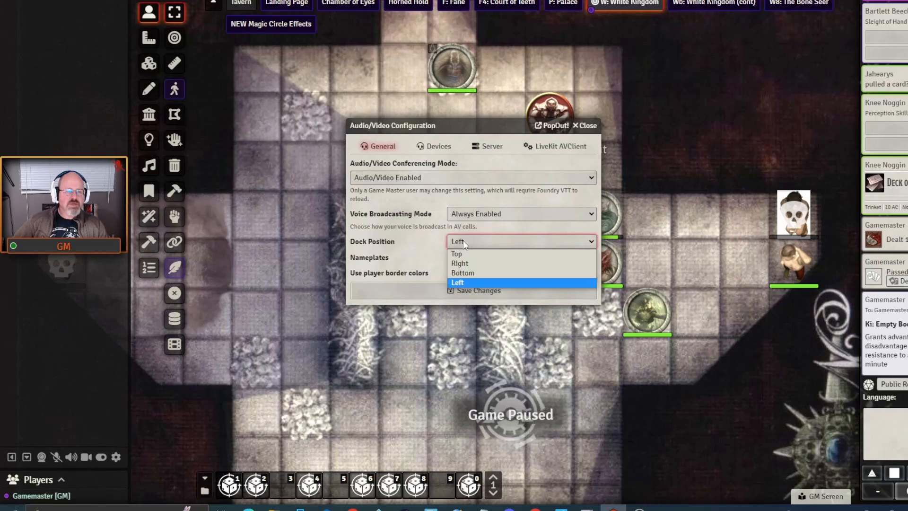
left_click(466, 272)
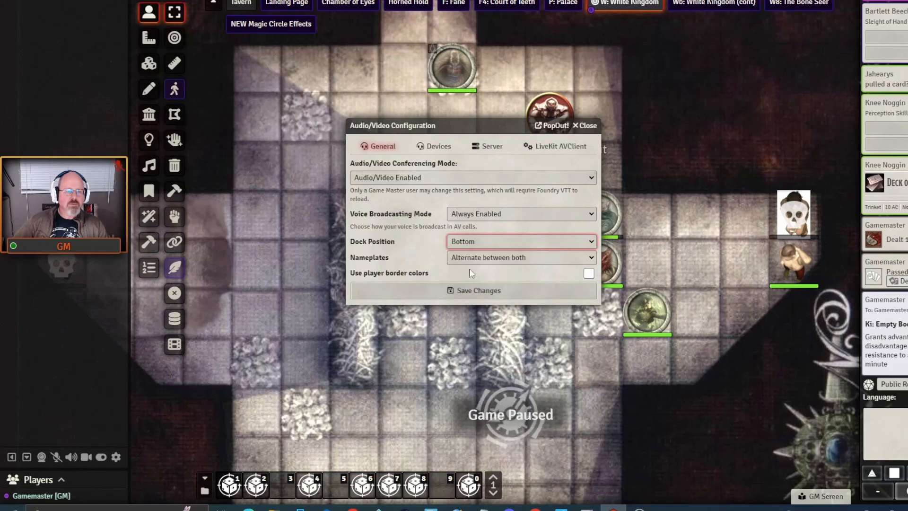
left_click(473, 290)
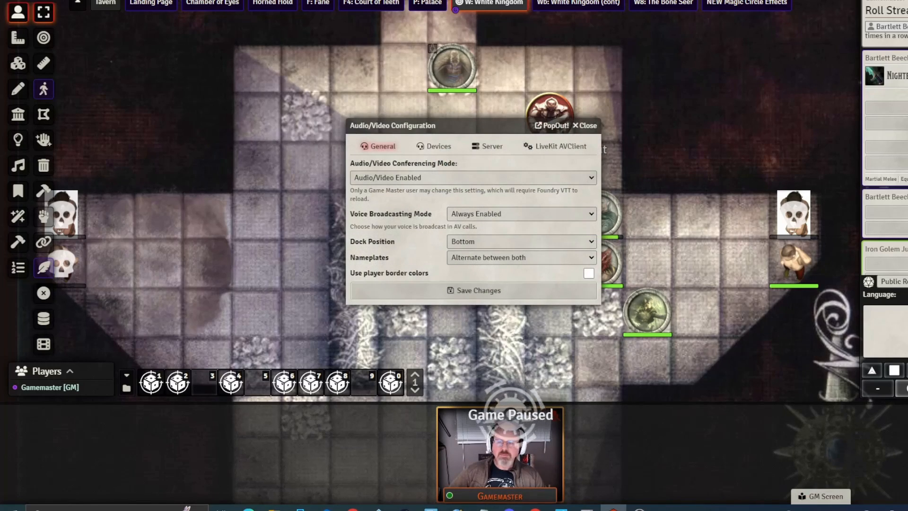
Step: Set the camera Dock Position back to Left and save the changes
left_click(473, 242)
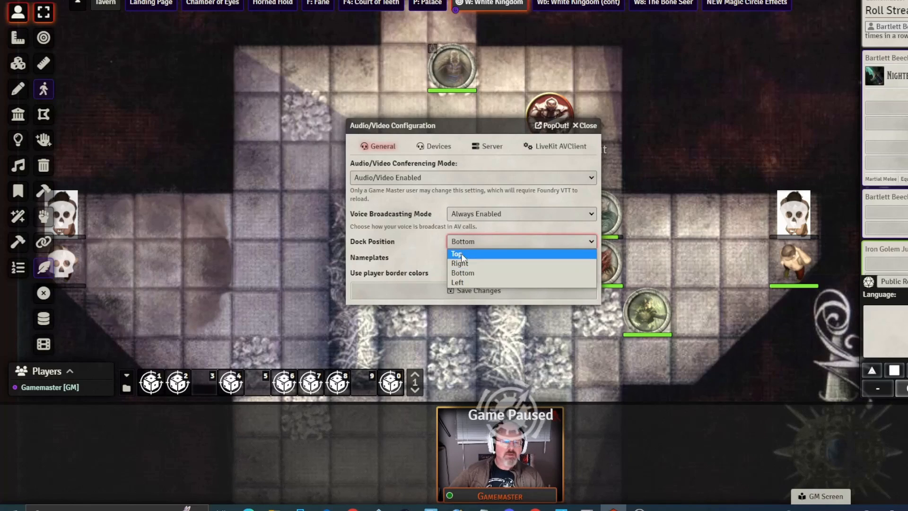
left_click(460, 282)
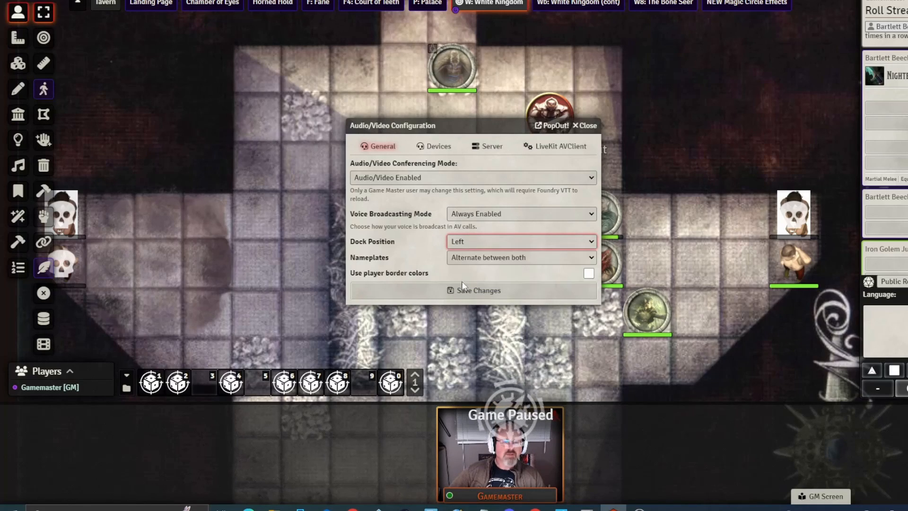
left_click(462, 295)
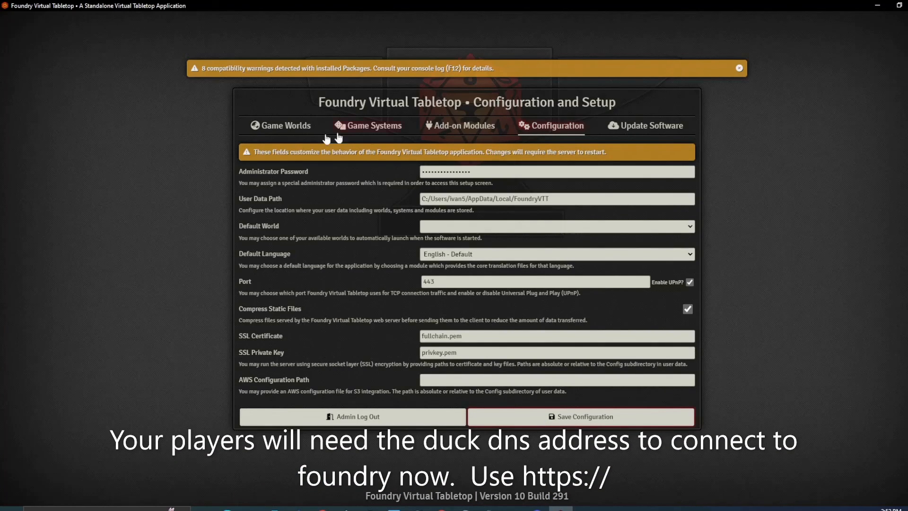
Step: Show the list of Game Worlds on Foundry's setup screen
left_click(270, 134)
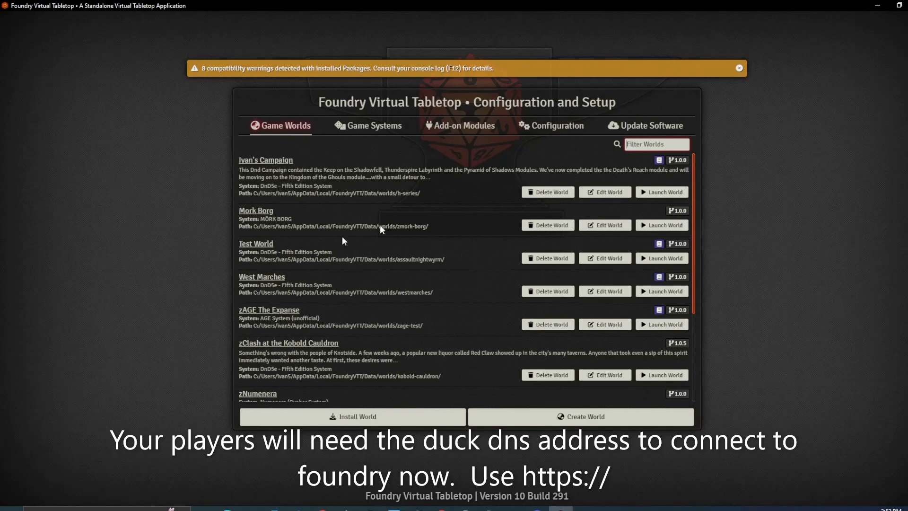